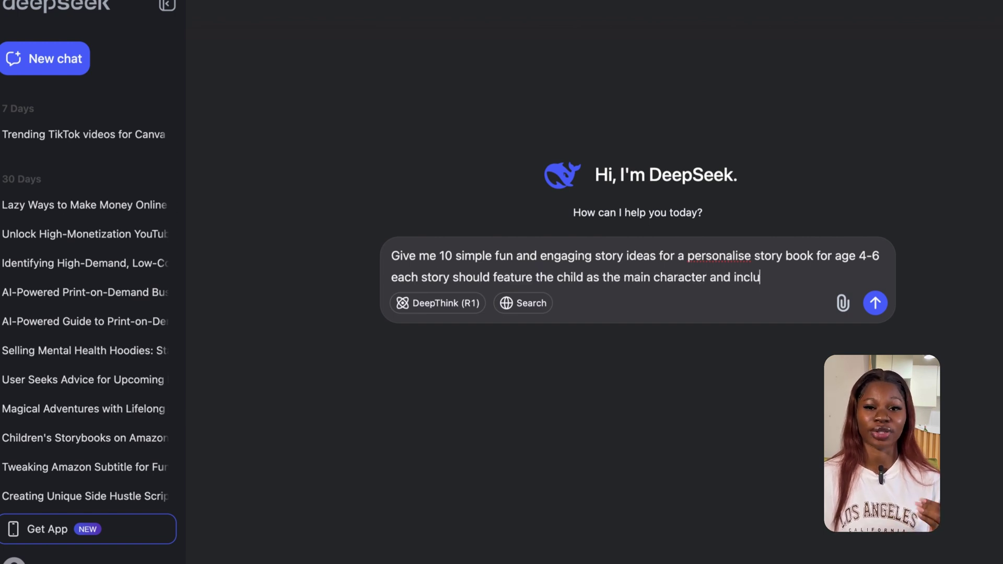
Finish the story-ideas prompt so each story must "include a magical adventure or a valuable life lesson." and submit it.
text(agical adventure or a valu)
text(able life les)
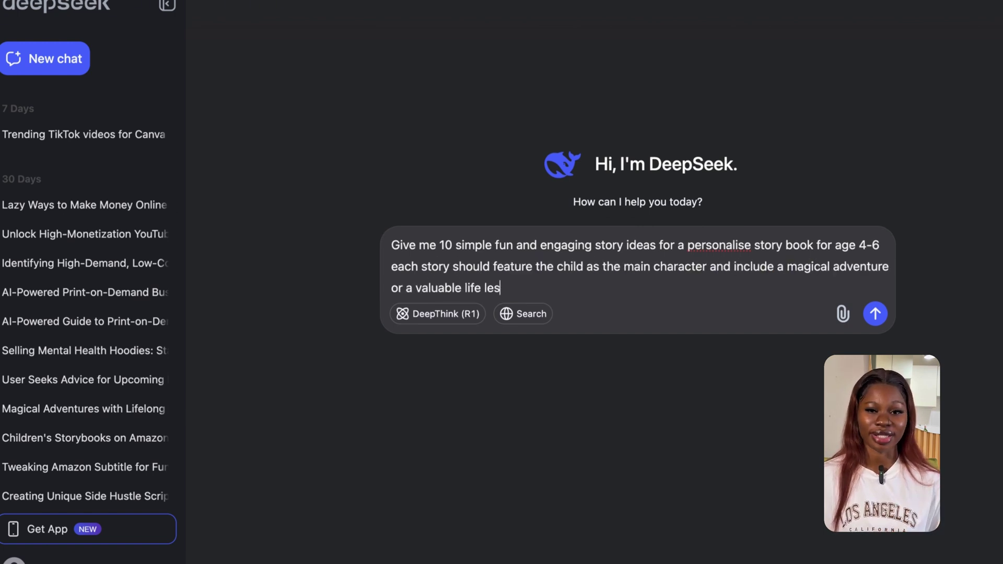
text(son.)
click(877, 319)
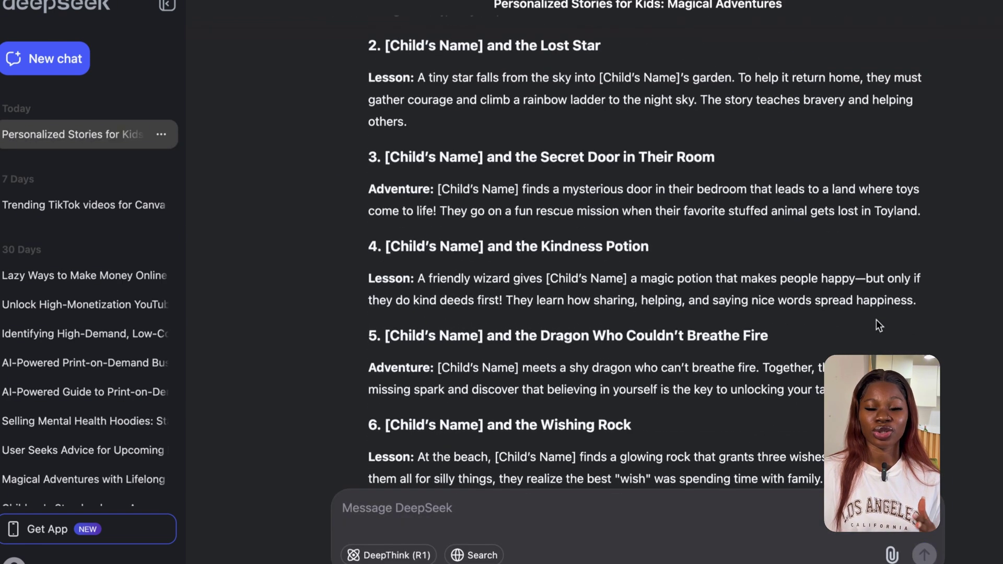
Read through the generated story ideas and the opening of the 24-page children's story prompt.
scroll(877, 320, up, 5)
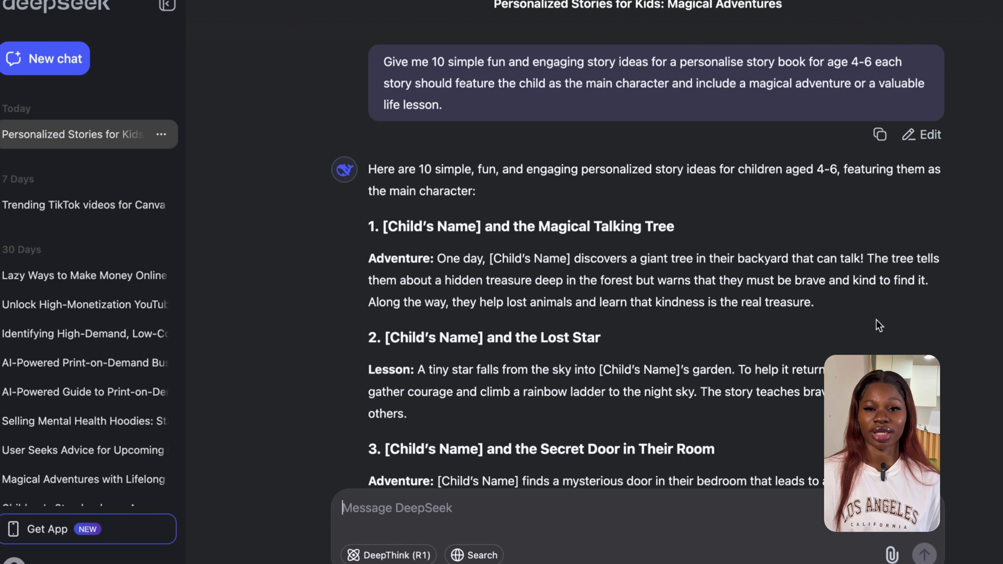
scroll(876, 320, down, 5)
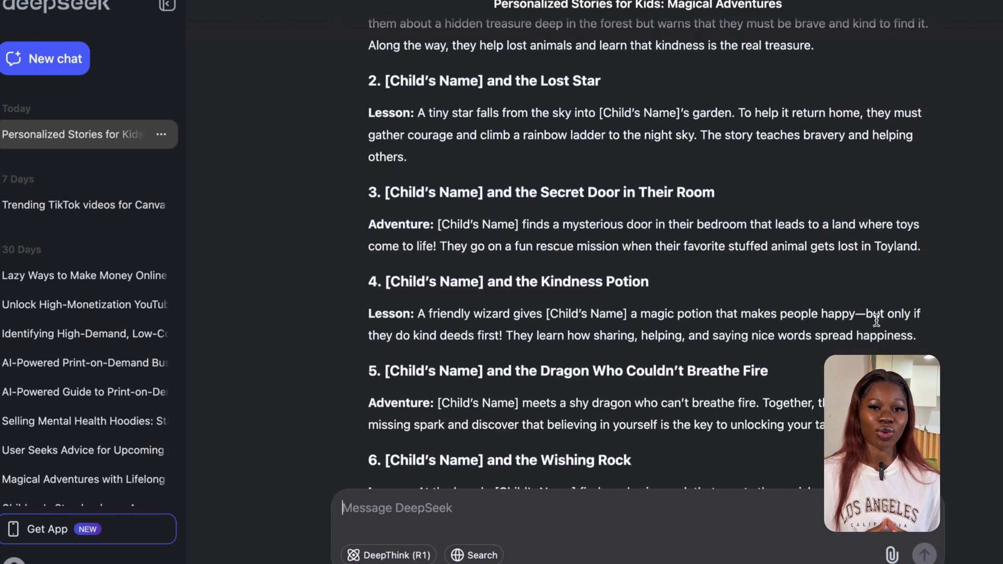
scroll(876, 320, down, 7)
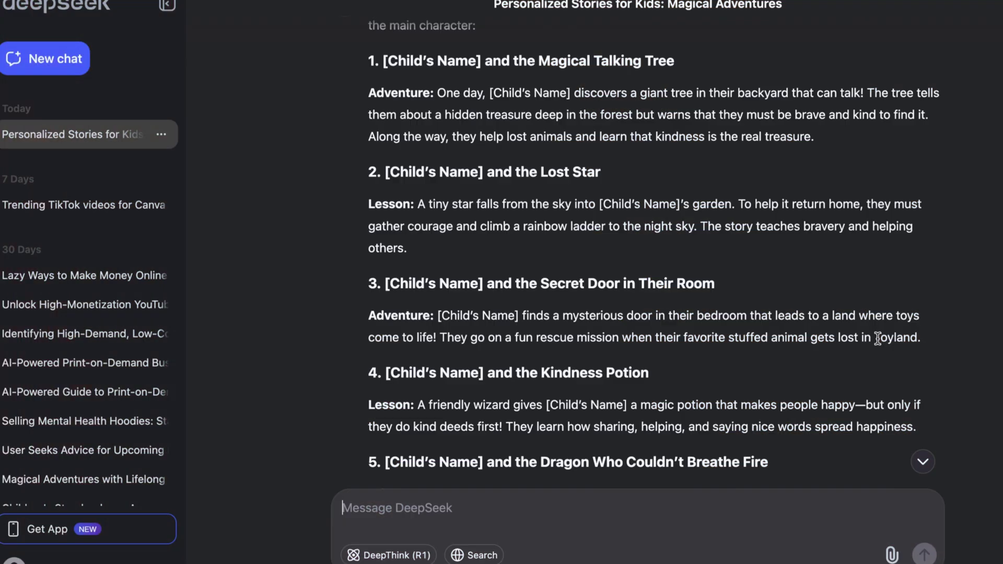
drag(343, 483, 483, 479)
drag(332, 426, 451, 422)
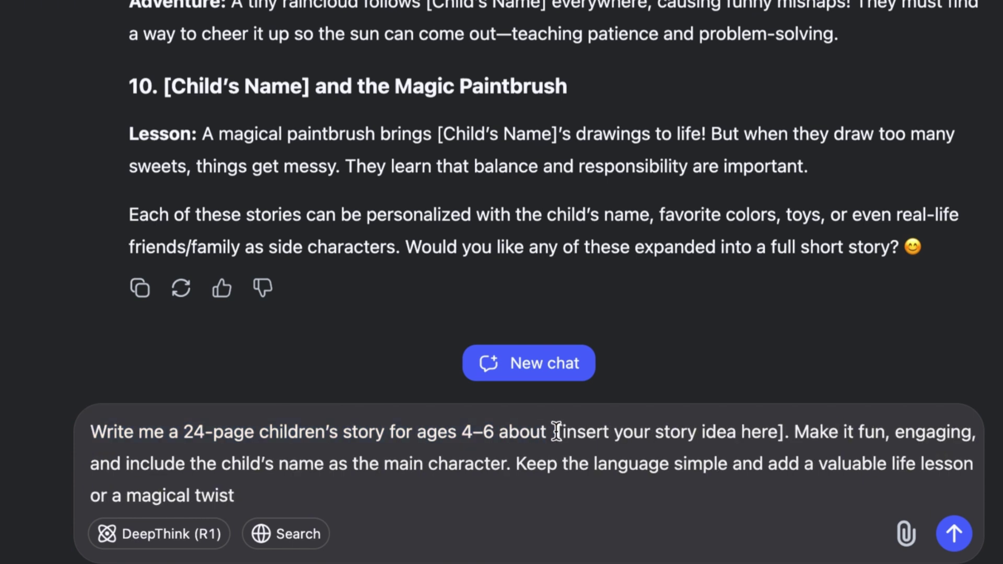
Replace the "[insert your story idea here]" placeholder with a child's first name followed by "and the Wishing Rock" from idea 6.
drag(556, 432, 737, 438)
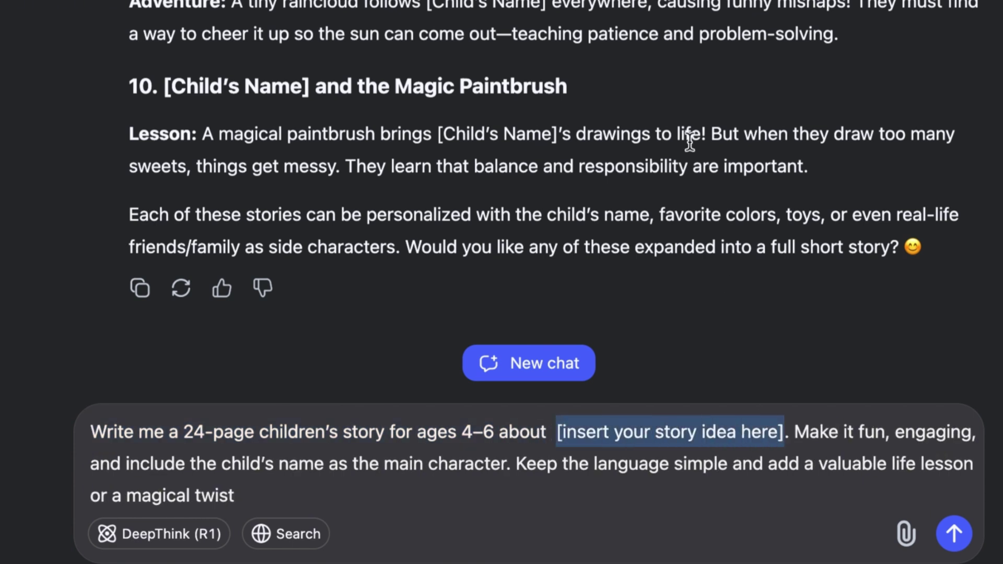
scroll(674, 105, up, 8)
drag(307, 70, 523, 71)
key(ctrl+c)
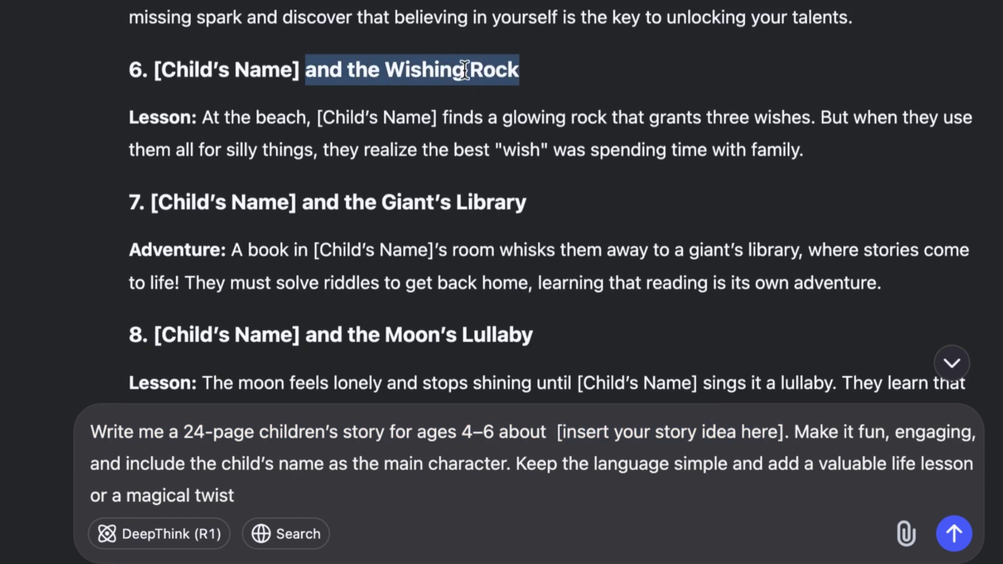
drag(557, 432, 147, 462)
right_click(748, 432)
click(761, 216)
click(551, 432)
text(liam and the Wishing)
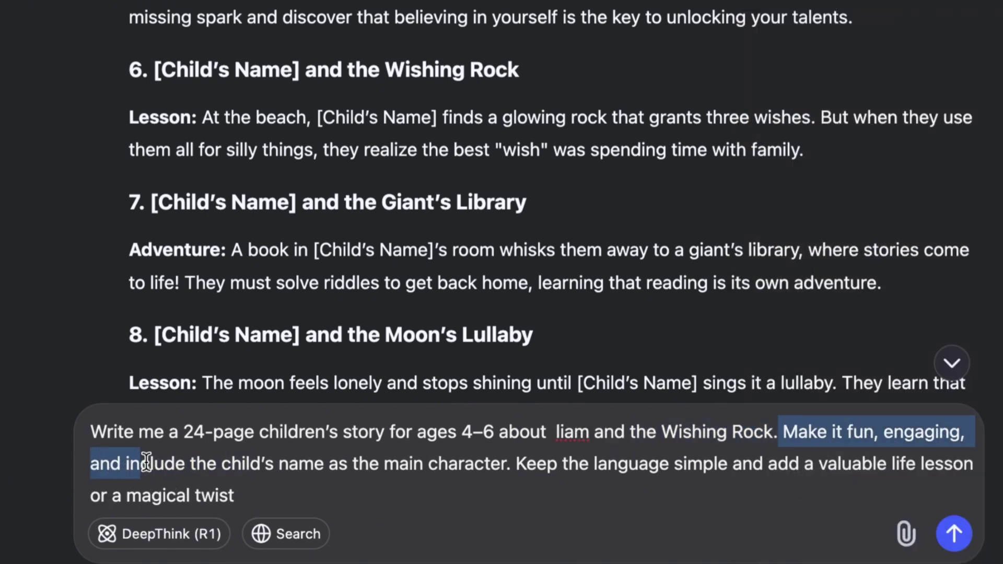
Check the rest of the story prompt and read through the pages of the generated Wishing Rock story.
drag(257, 460, 632, 464)
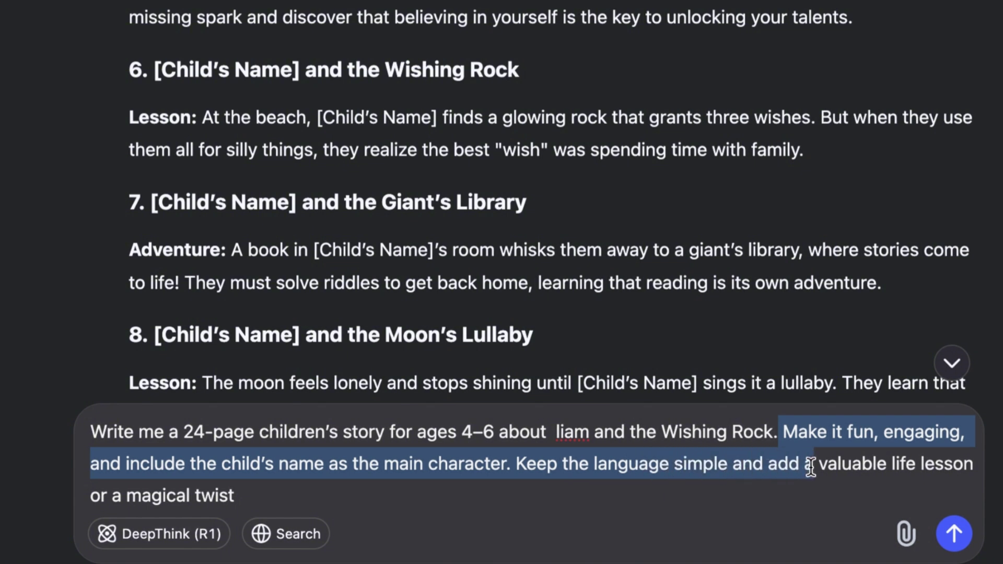
drag(810, 467, 234, 491)
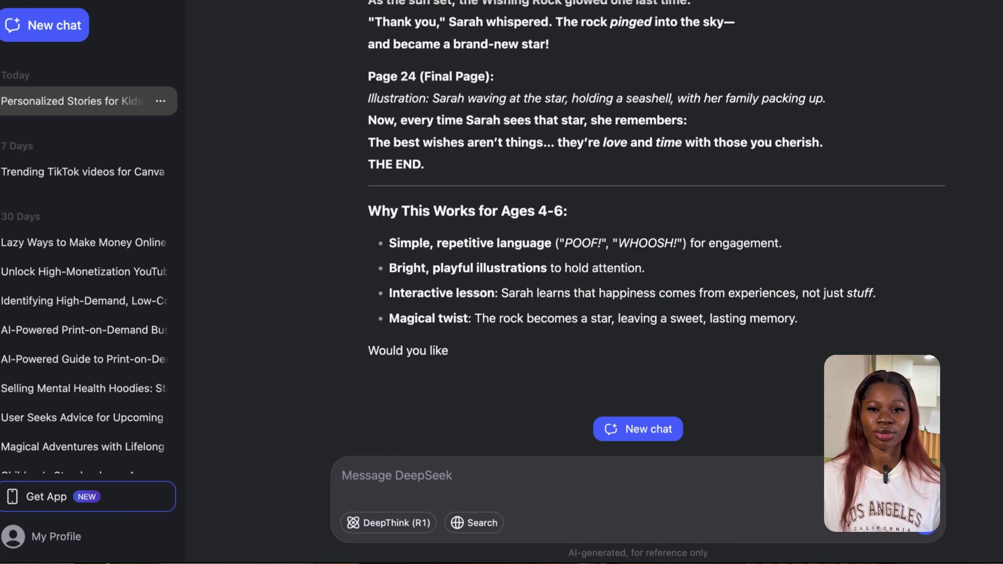
scroll(657, 225, up, 15)
scroll(657, 225, down, 15)
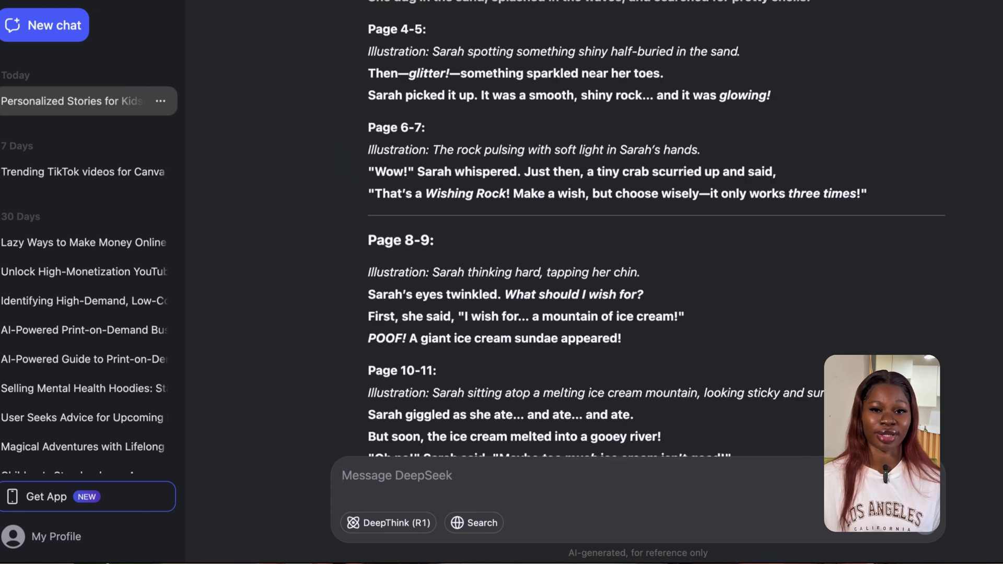
scroll(360, 189, down, 6)
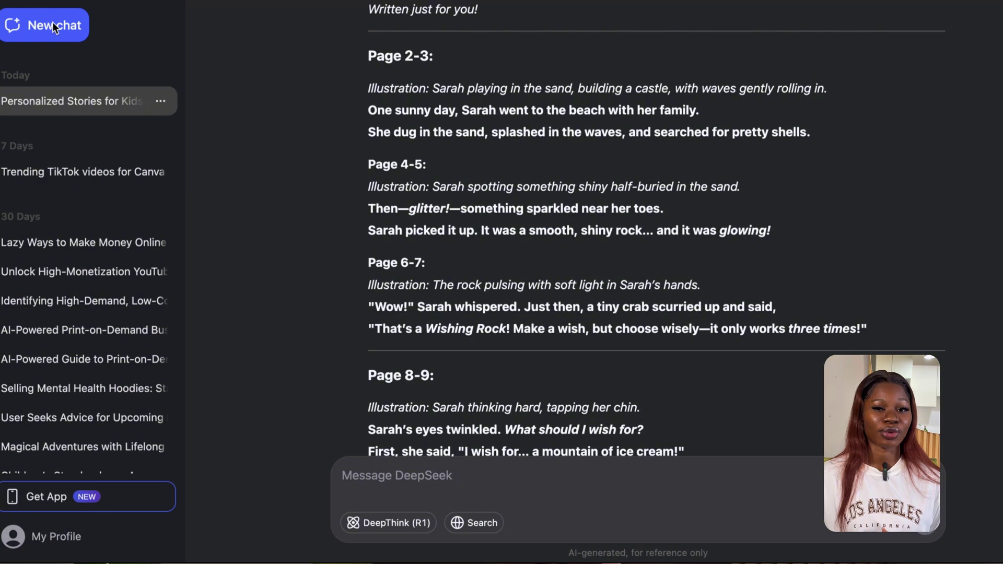
Submit the pasted request for a detailed, colorful, whimsical children's-book illustration prompt covering setting, characters and key actions.
key(ctrl+v)
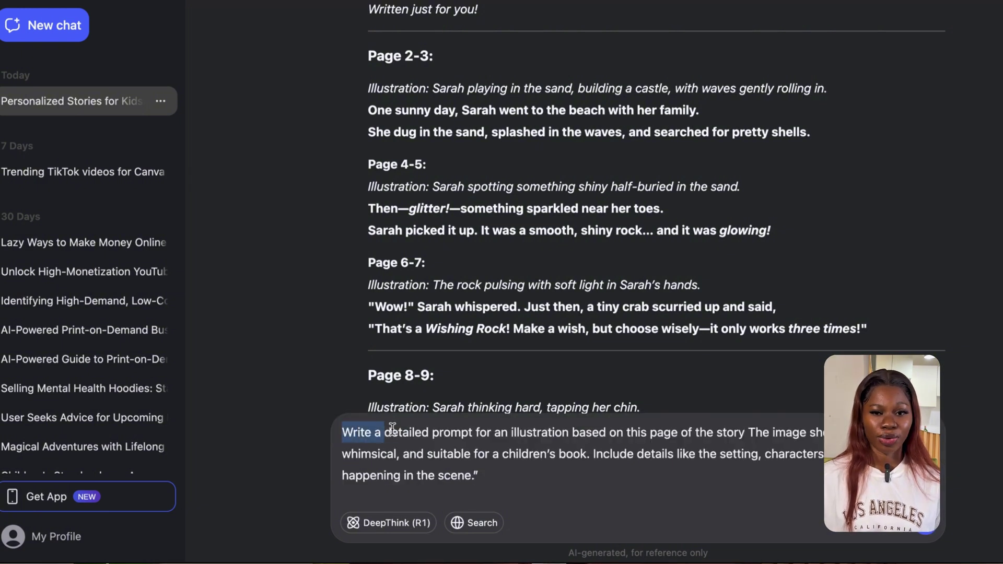
drag(462, 422, 511, 426)
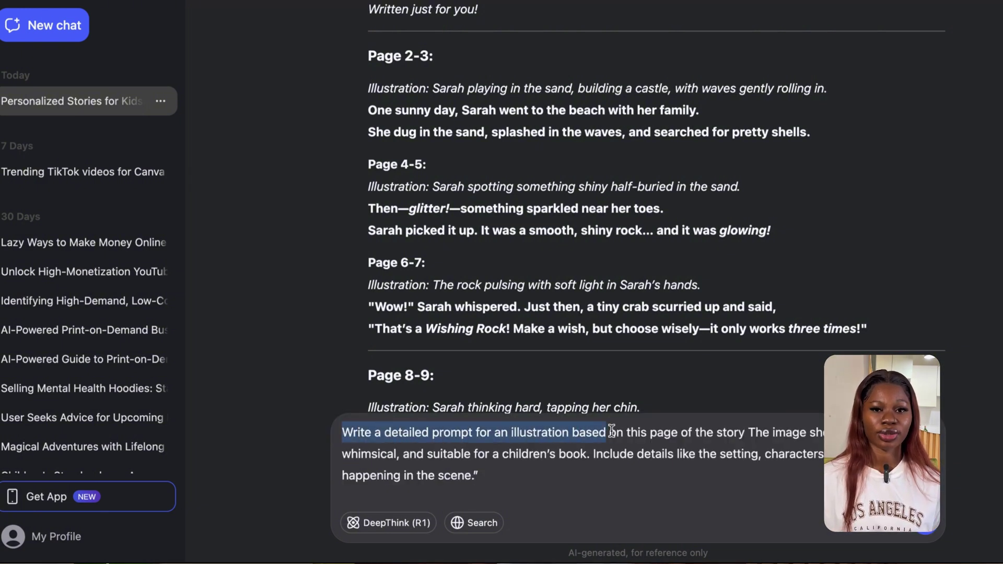
drag(611, 429, 576, 458)
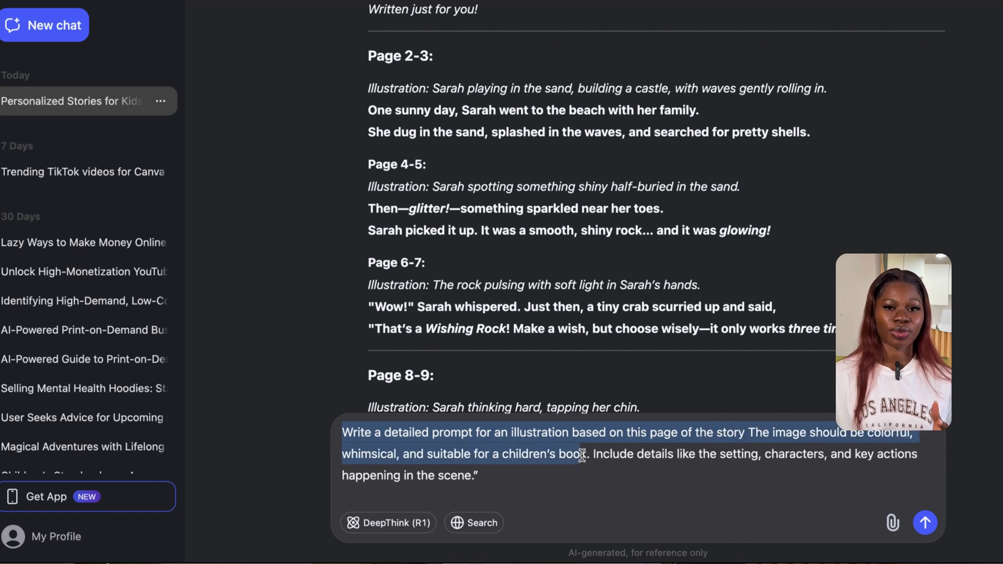
drag(646, 461, 907, 473)
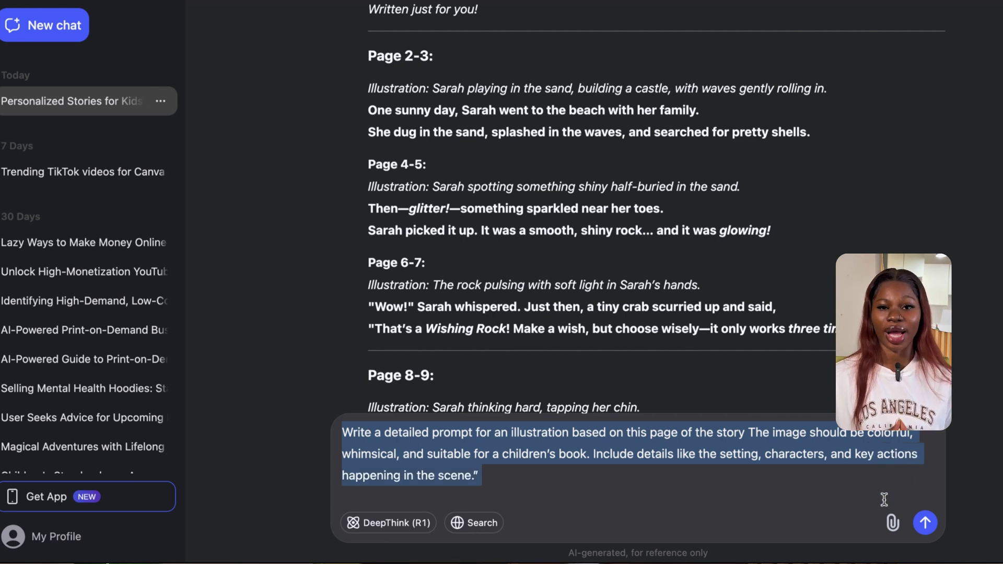
key(Return)
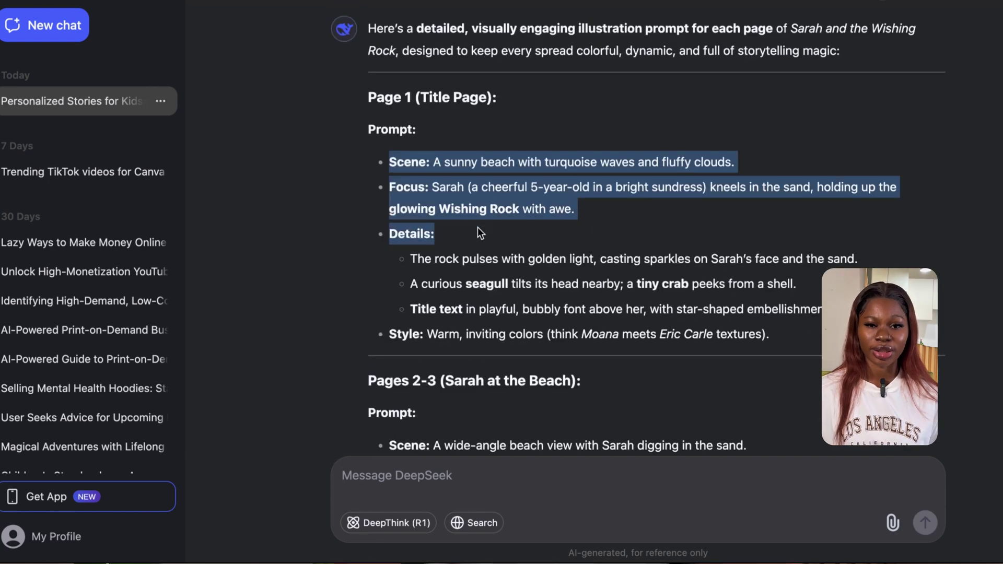
Select the Page 1 title-page illustration prompt text and switch to Leonardo.Ai to launch its app.
drag(478, 227, 520, 261)
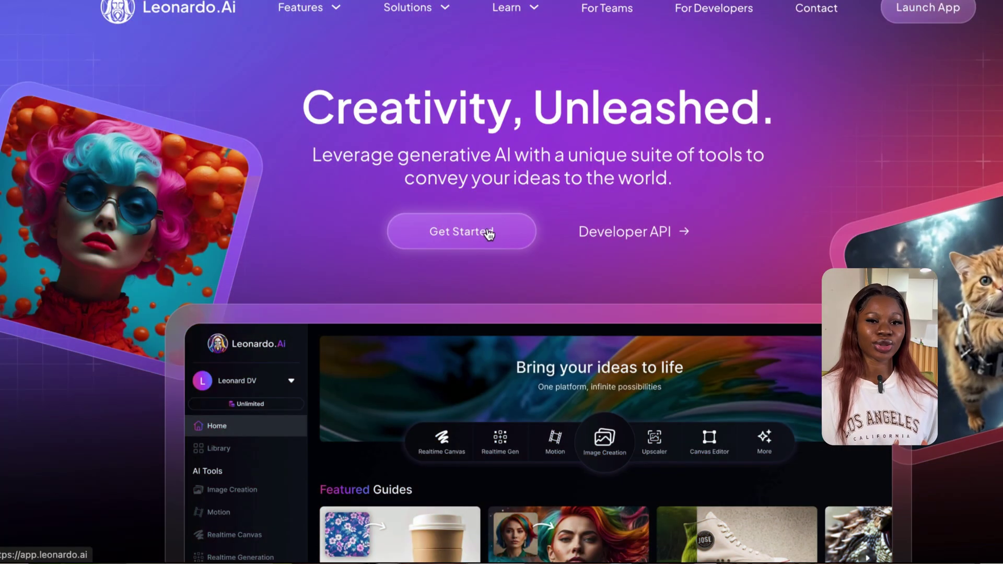
click(488, 229)
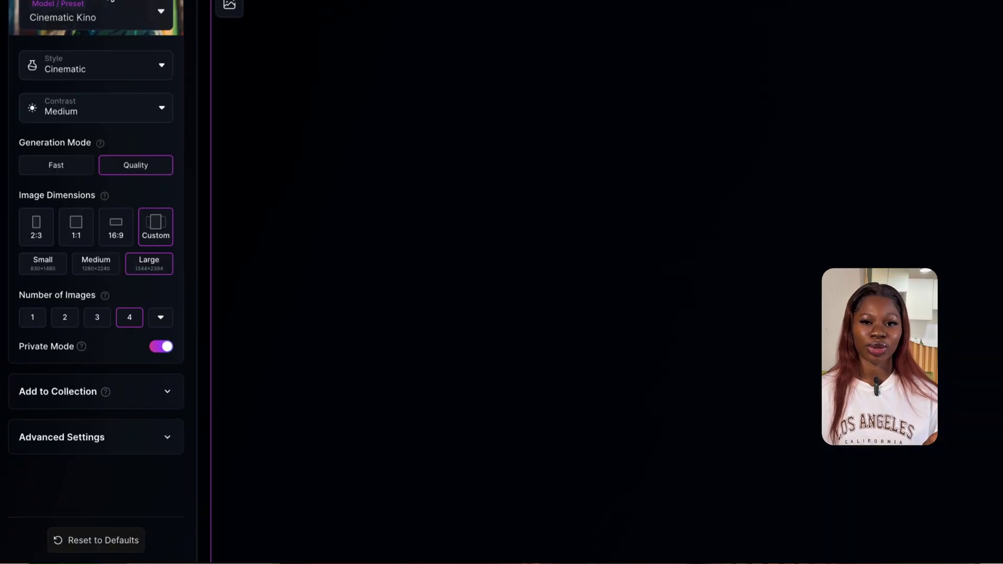
Choose the Phoenix 1.0 model and generate images from the pasted title-page prompt.
click(124, 19)
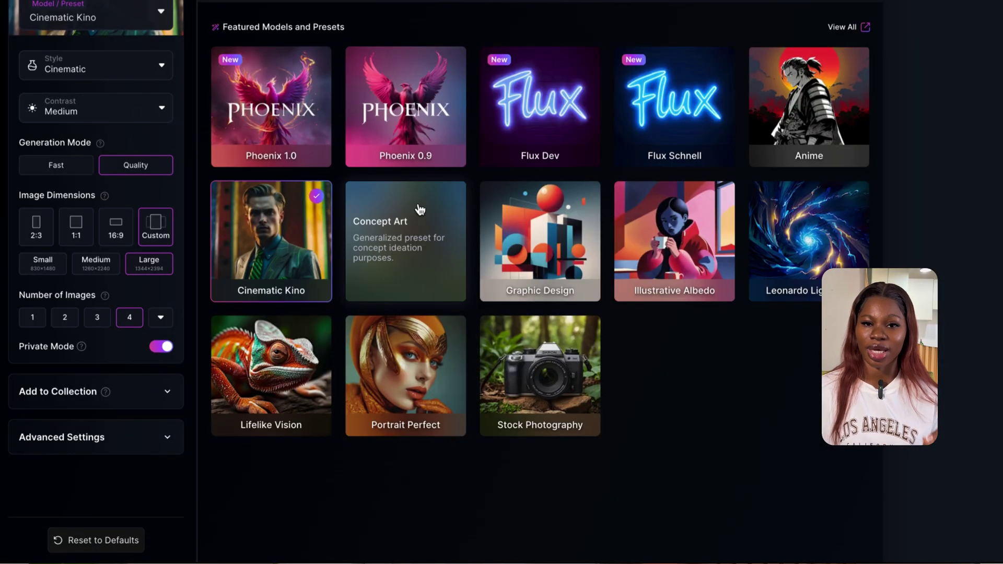
click(271, 107)
right_click(299, 13)
click(350, 125)
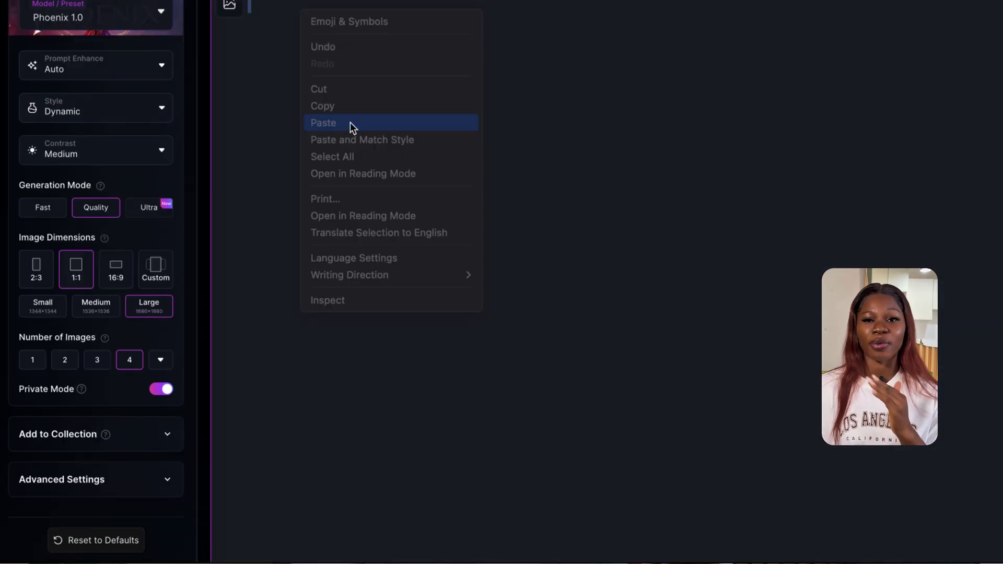
click(951, 400)
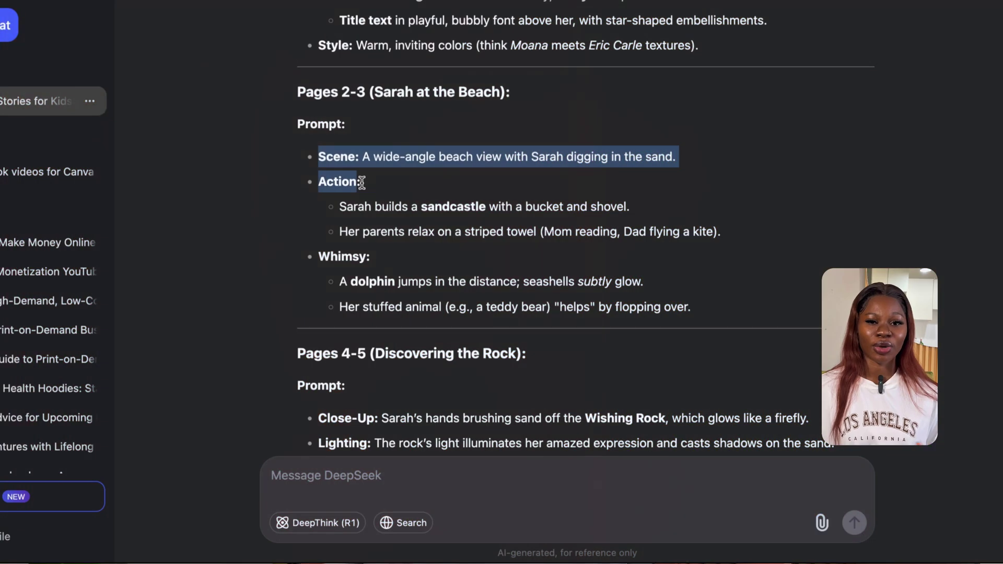
Copy the Pages 2-3 beach prompt, from Scene through Whimsy, from DeepSeek and replace the existing image prompt in Leonardo.Ai with it.
drag(230, 181, 554, 278)
drag(650, 285, 703, 305)
right_click(574, 230)
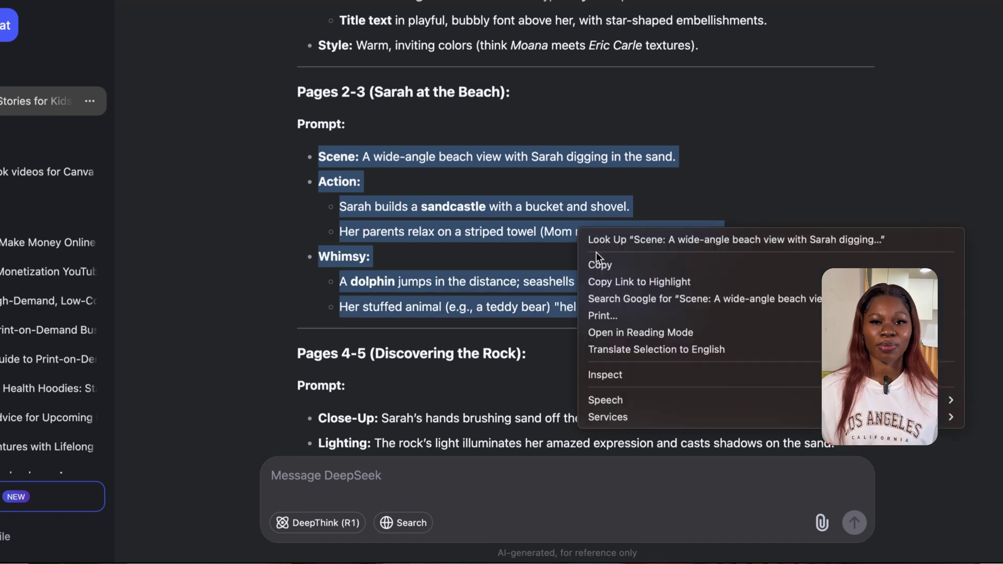
click(601, 262)
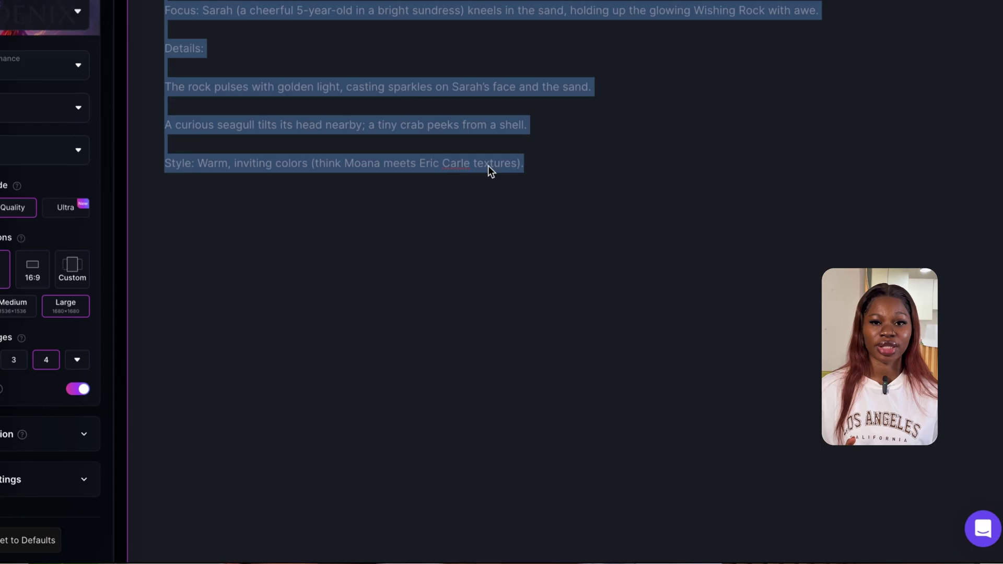
right_click(488, 165)
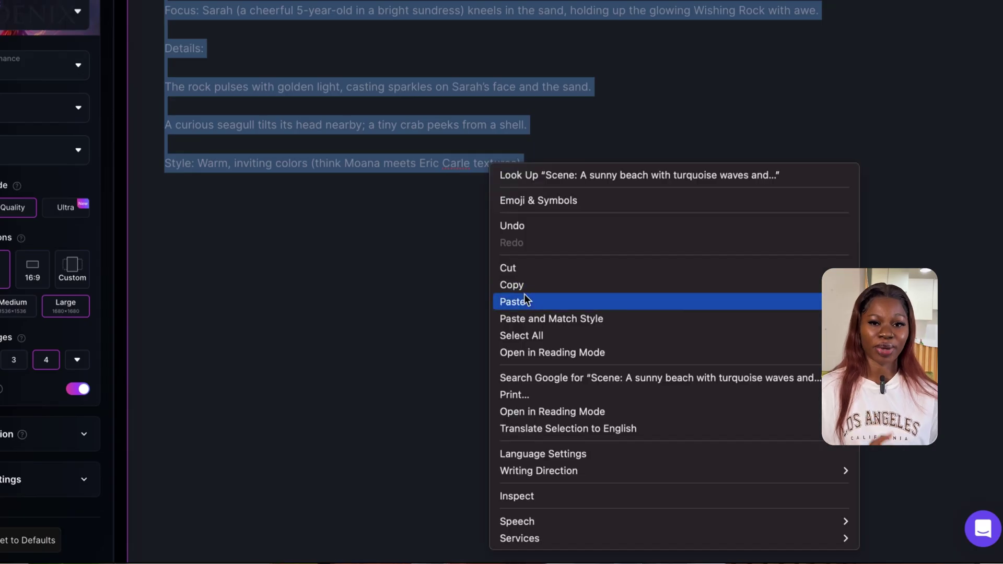
click(525, 296)
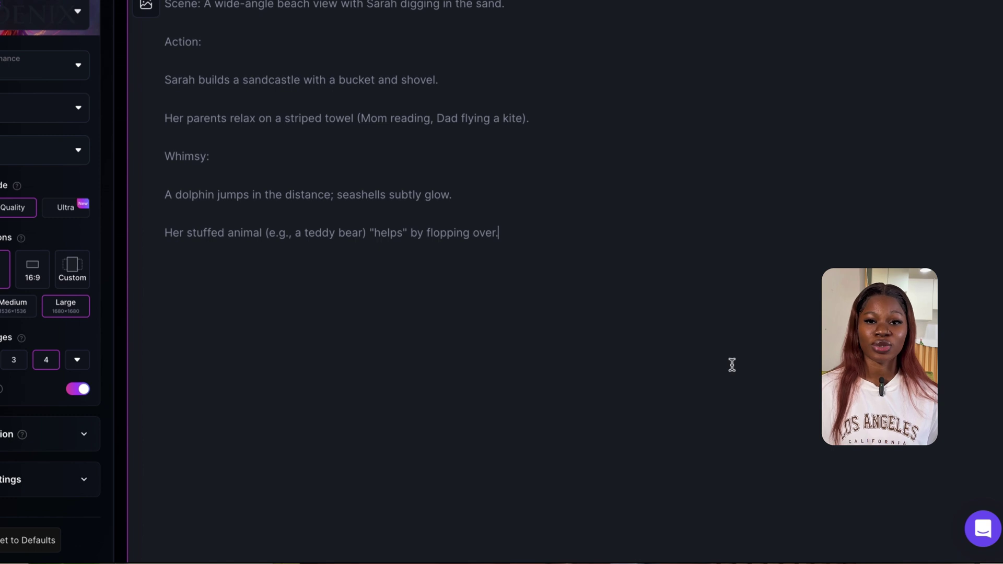
scroll(731, 366, down, 2)
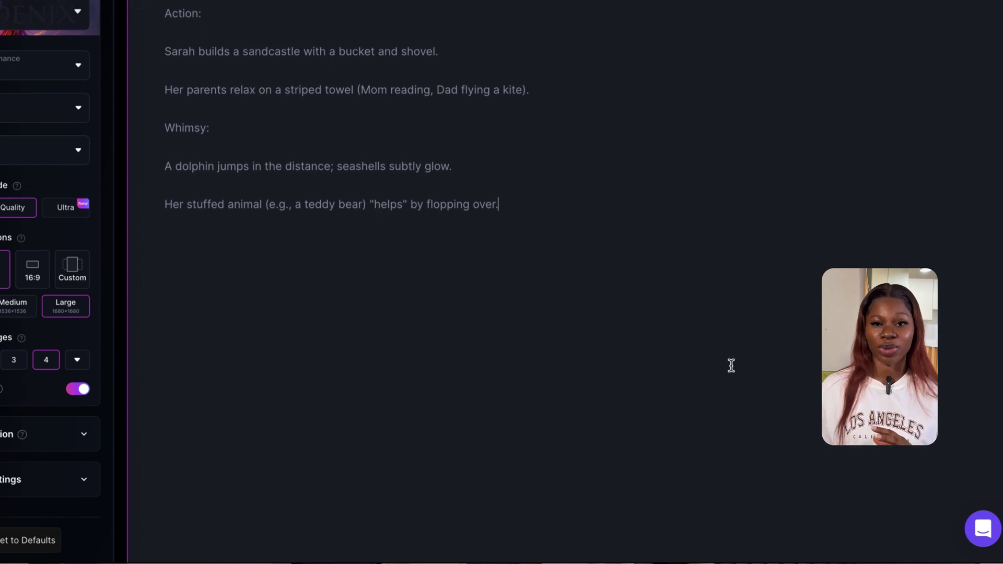
scroll(732, 366, up, 1)
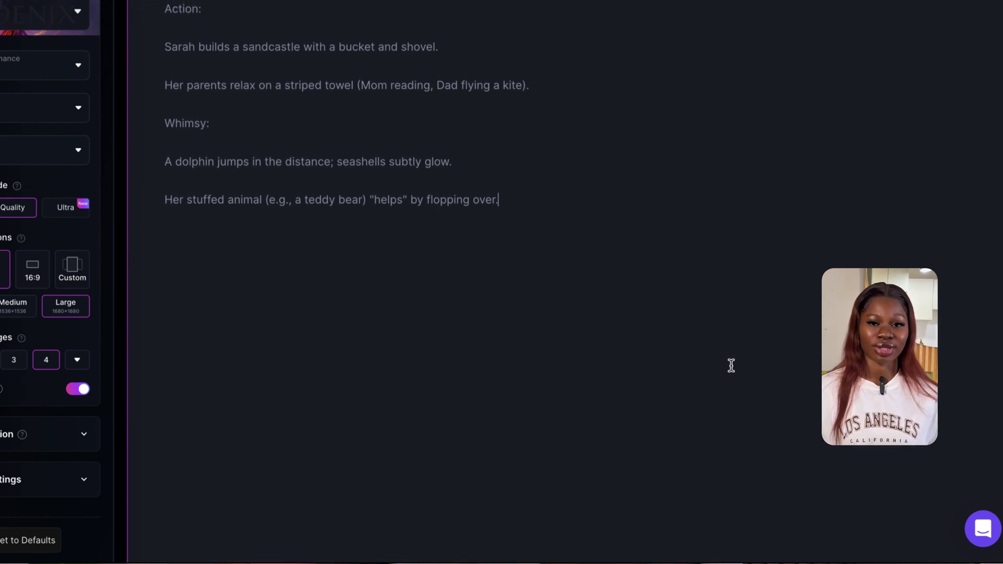
Add the first image from the previous generations as an Image to Image reference for the beach prompt.
scroll(732, 366, up, 1)
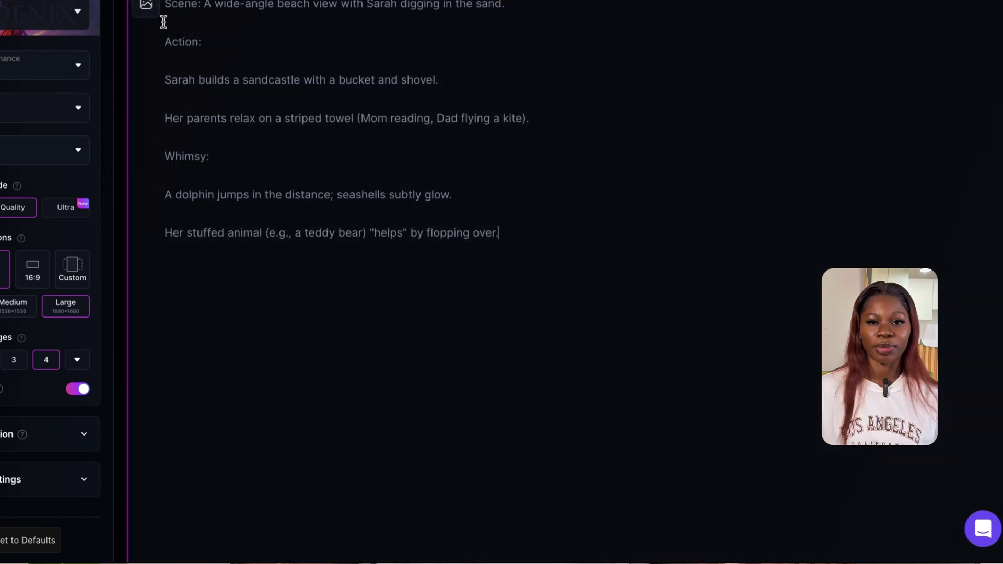
click(146, 6)
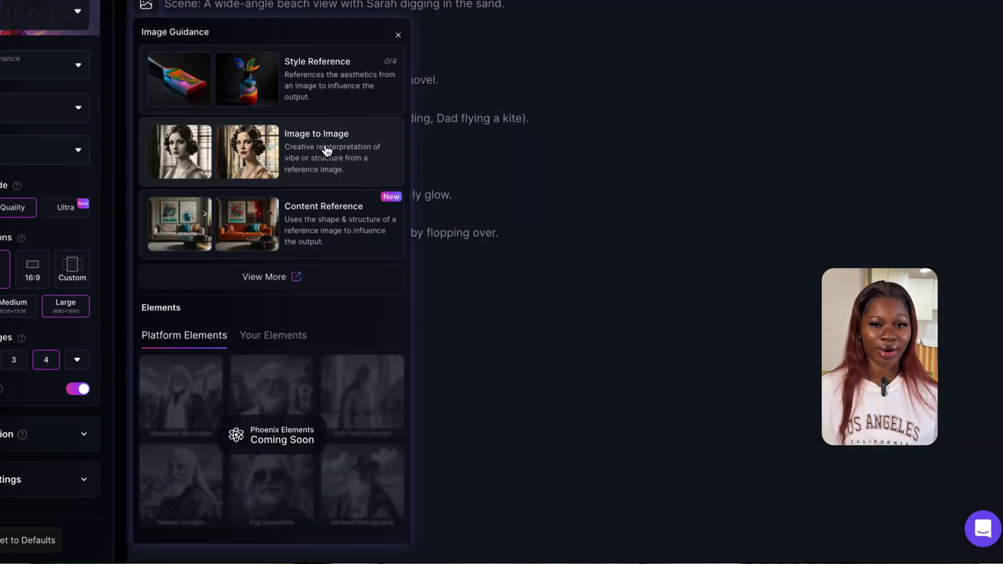
click(330, 150)
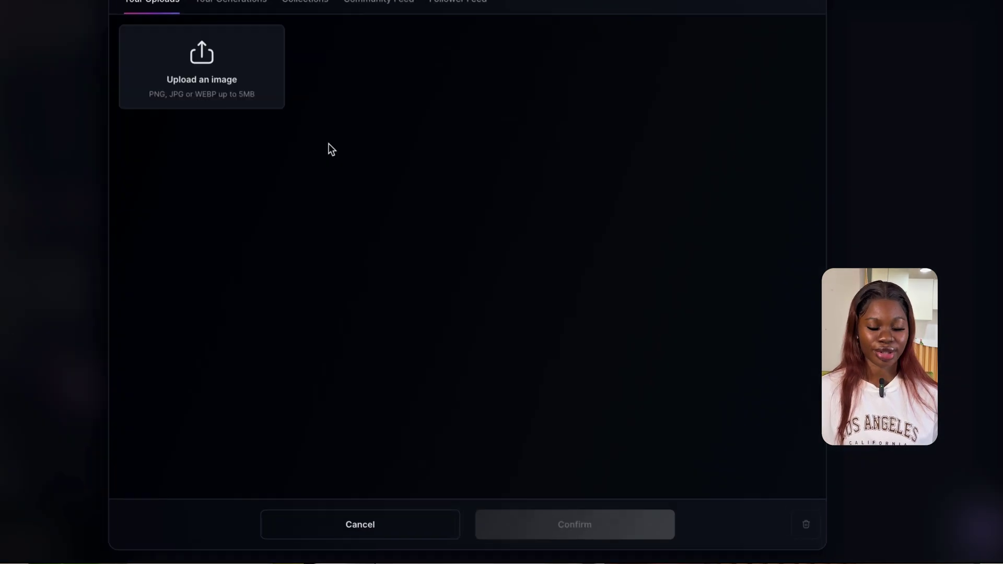
click(239, 3)
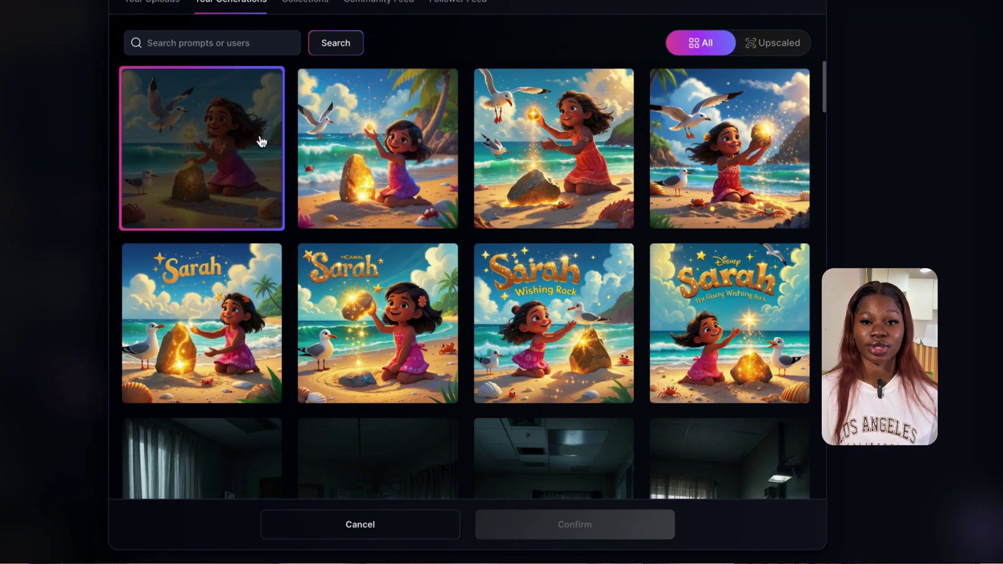
click(260, 141)
click(609, 524)
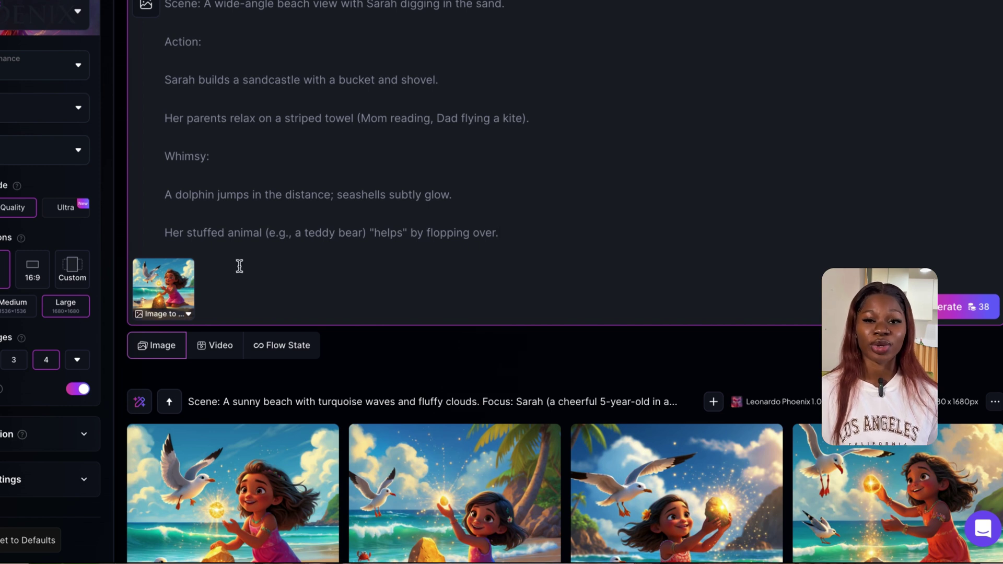
scroll(366, 444, down, 2)
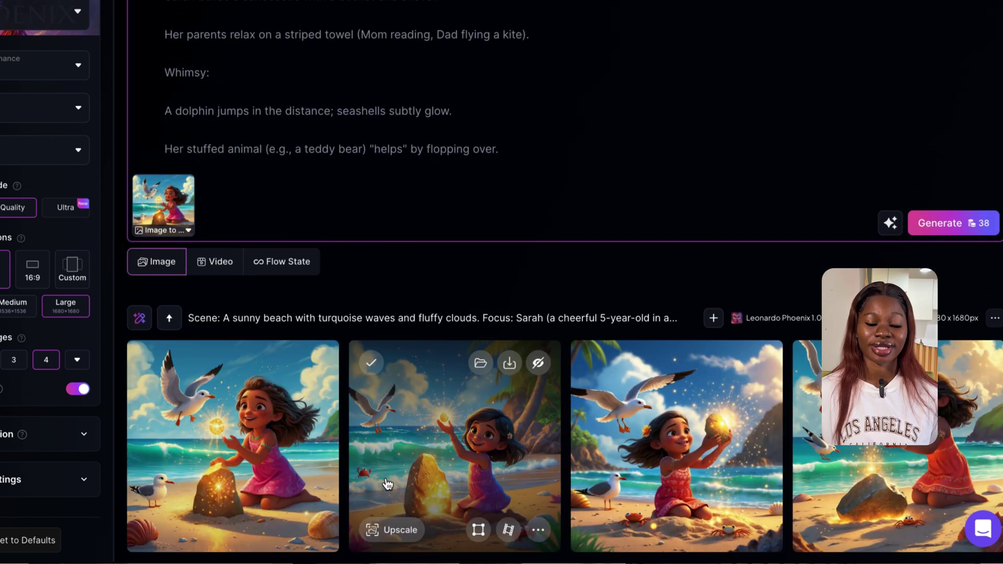
Generate four images from the sandcastle beach prompt with its reference image, and review the new results.
scroll(387, 485, up, 2)
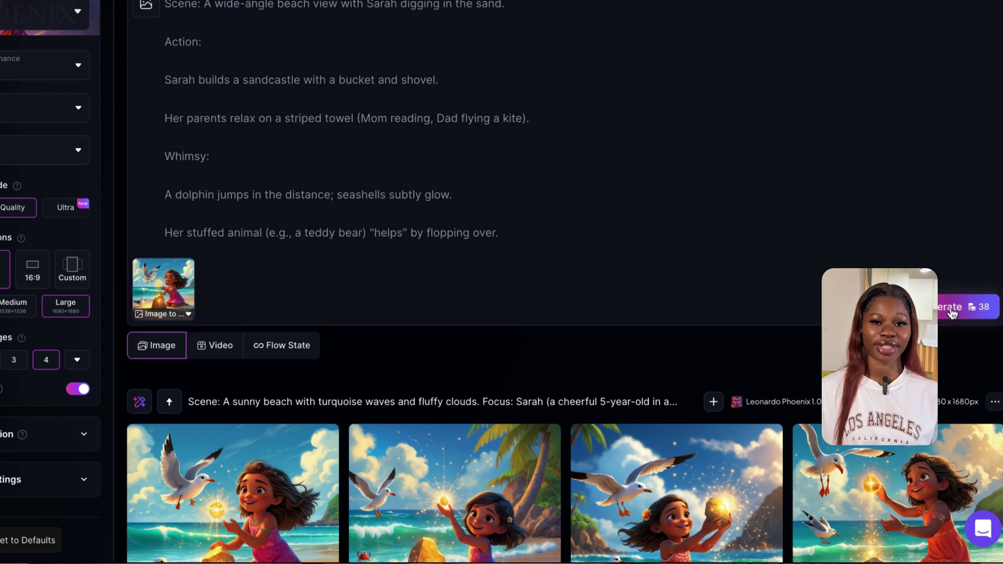
click(951, 307)
scroll(773, 362, down, 5)
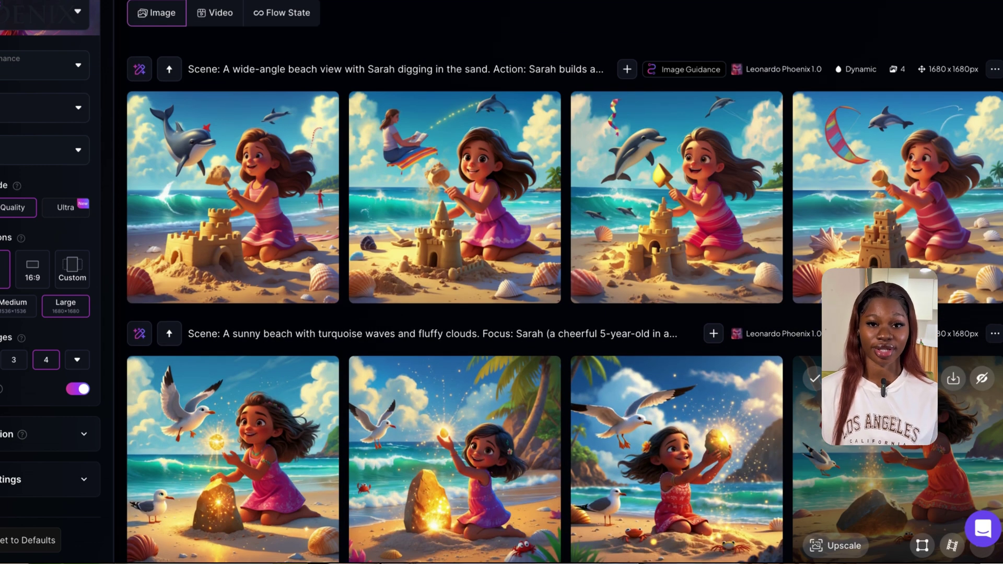
scroll(565, 282, up, 2)
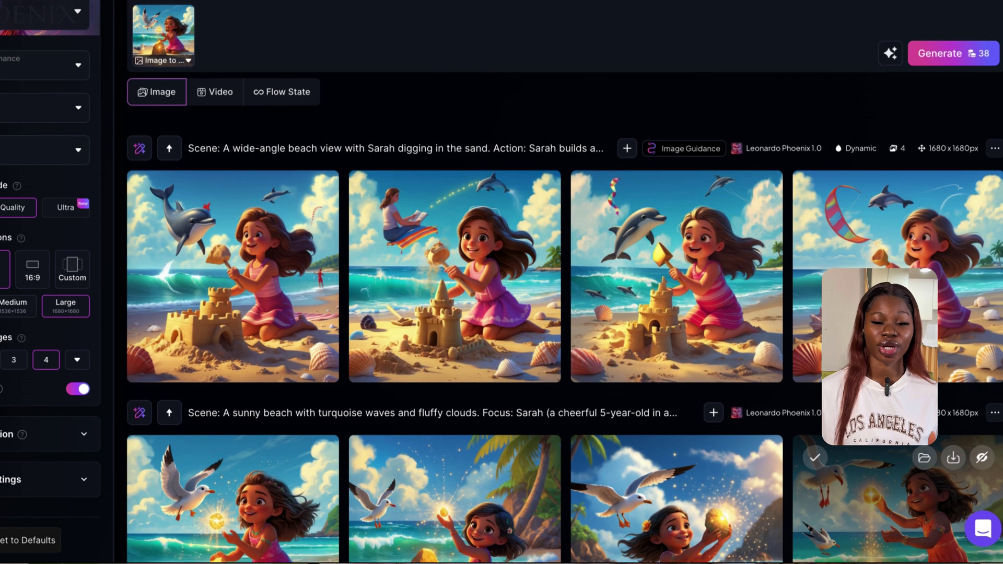
scroll(564, 282, down, 1)
scroll(564, 334, down, 1)
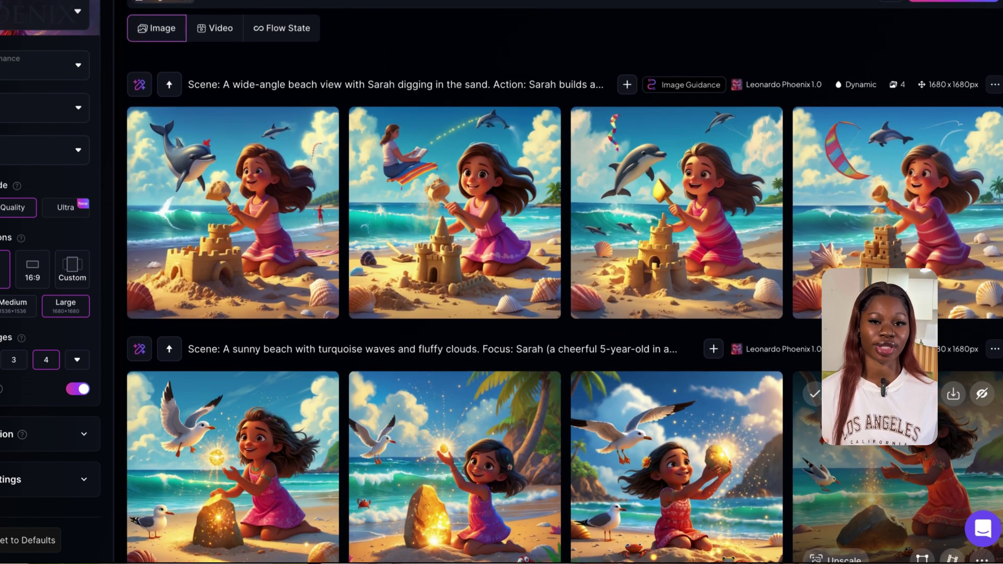
scroll(878, 418, down, 1)
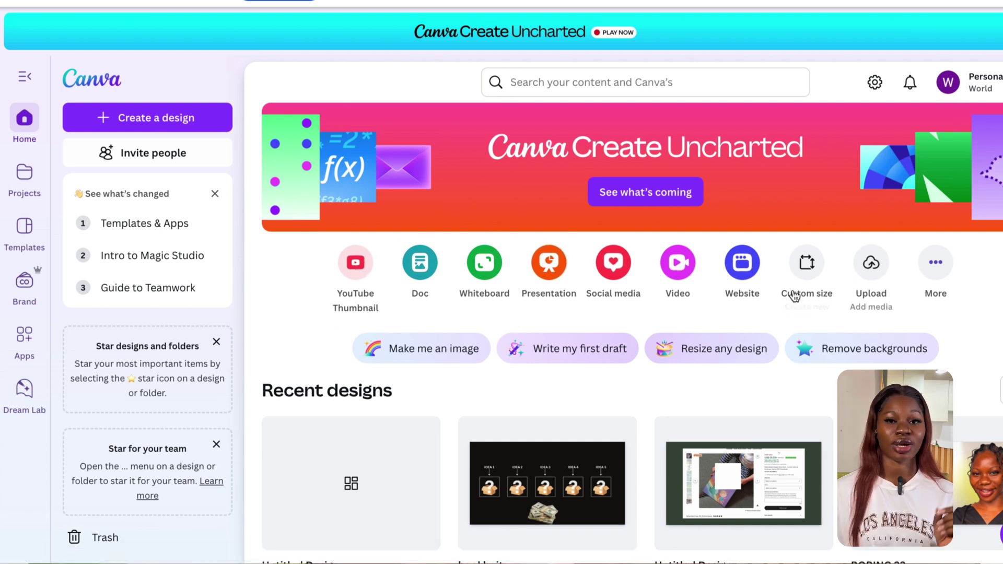
Switch to Canva and create a custom-size design 17.404 in wide and 8.75 in high.
click(808, 266)
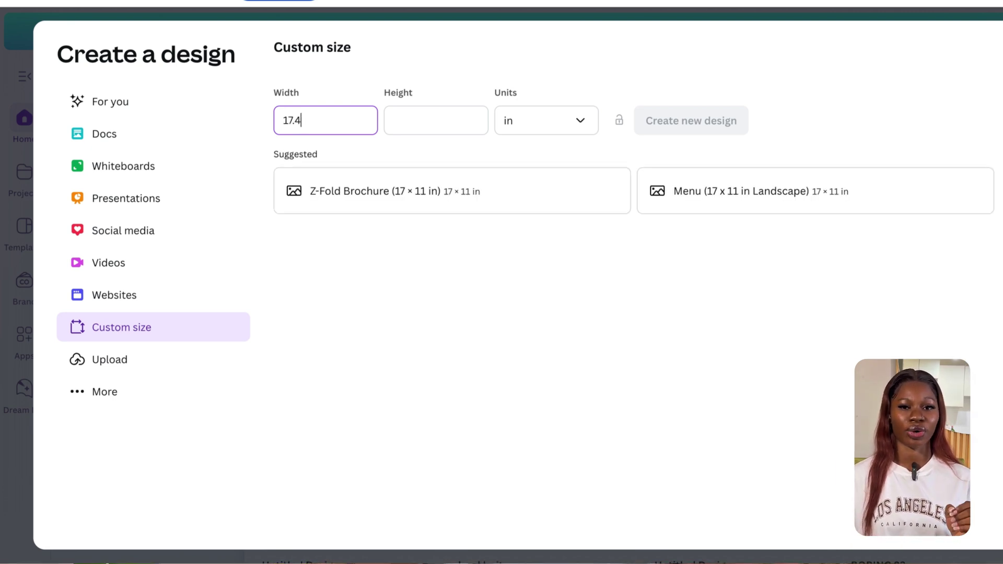
text(04)
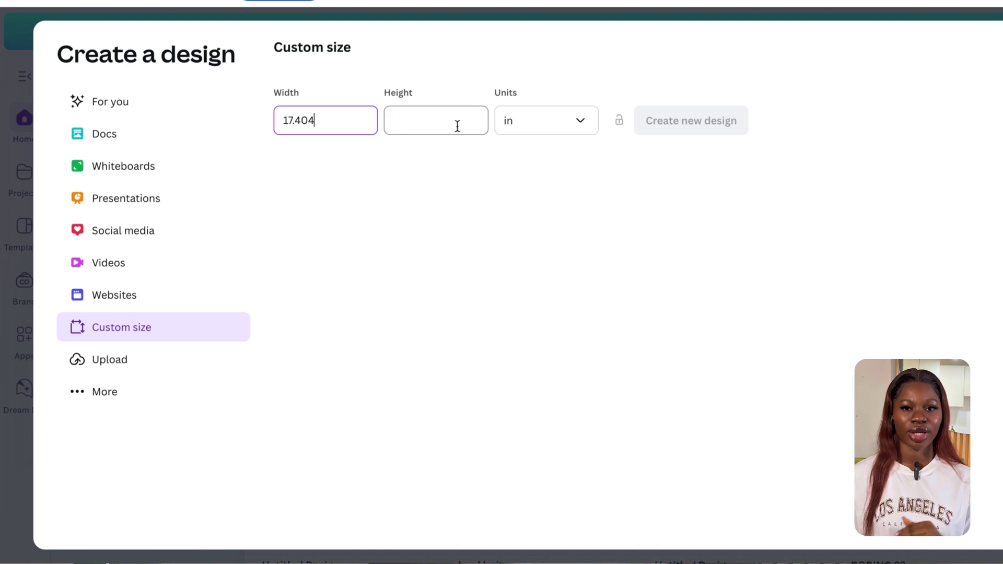
click(444, 123)
text(8.75)
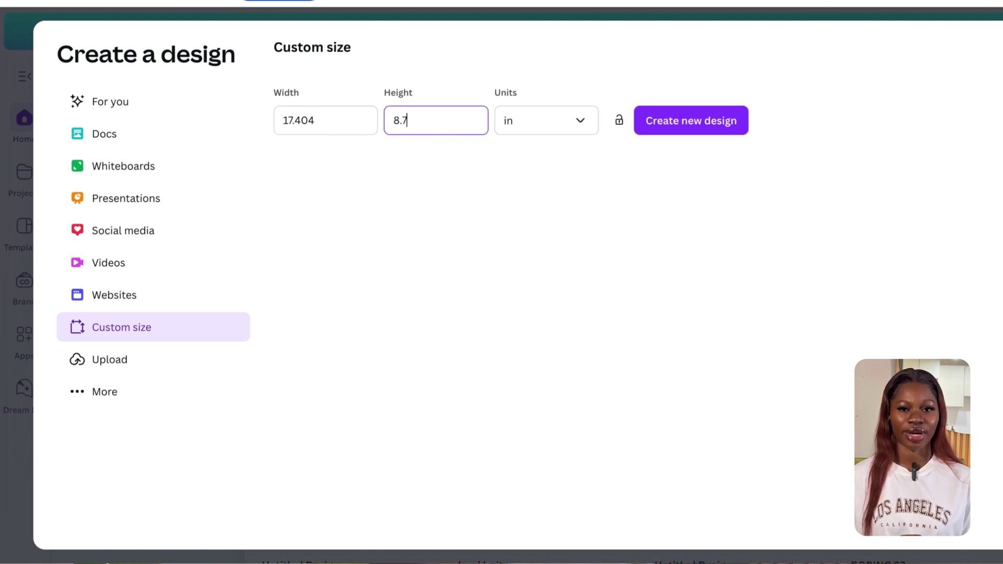
click(686, 112)
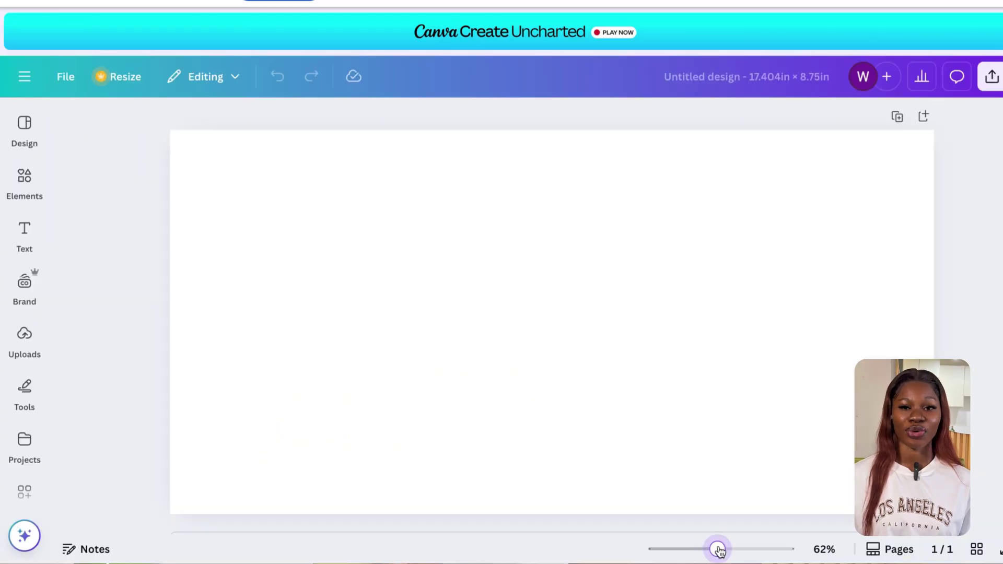
Upload the storybook illustrations generated in Leonardo from the Downloads folder.
drag(716, 549, 717, 543)
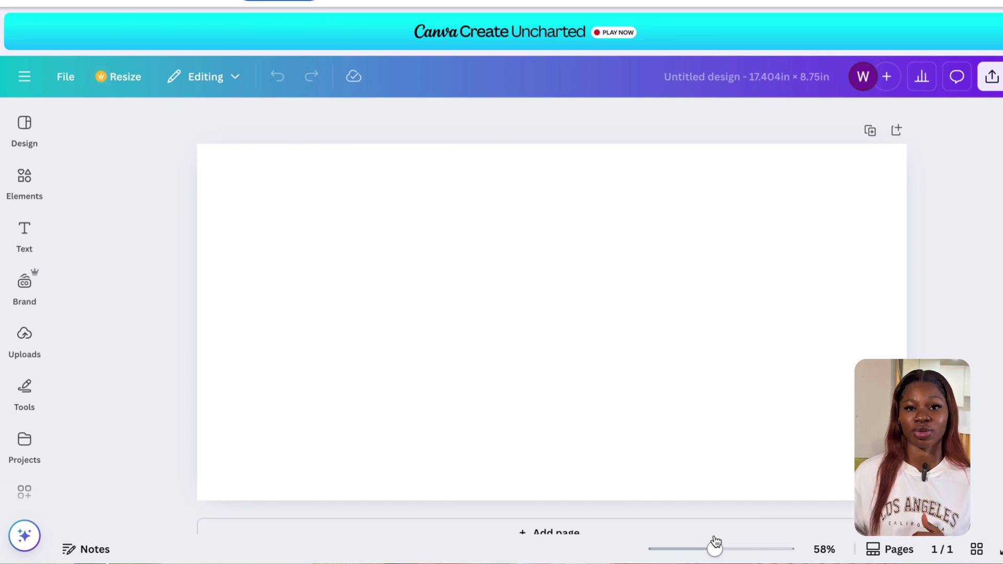
click(7, 353)
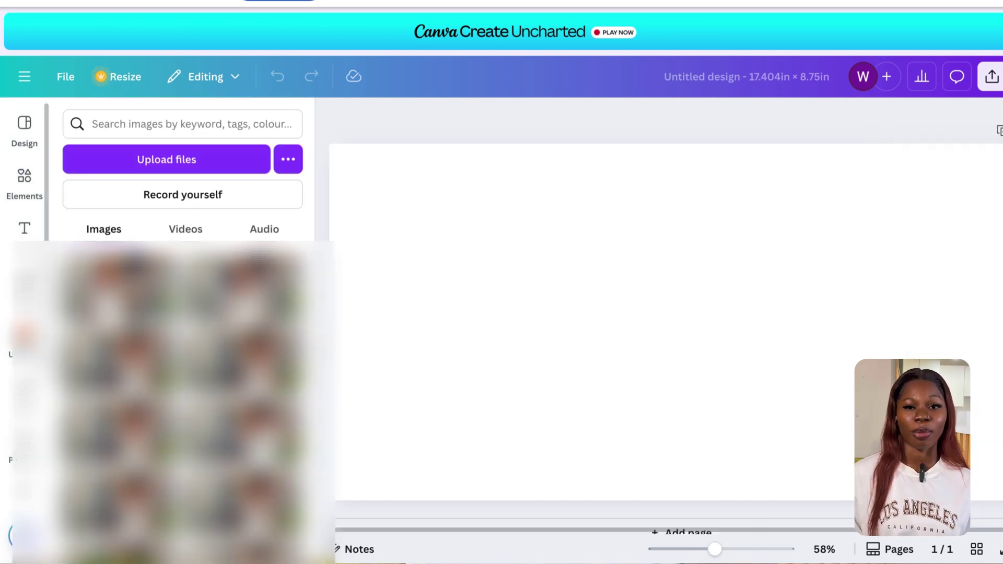
click(207, 159)
shift+click(425, 226)
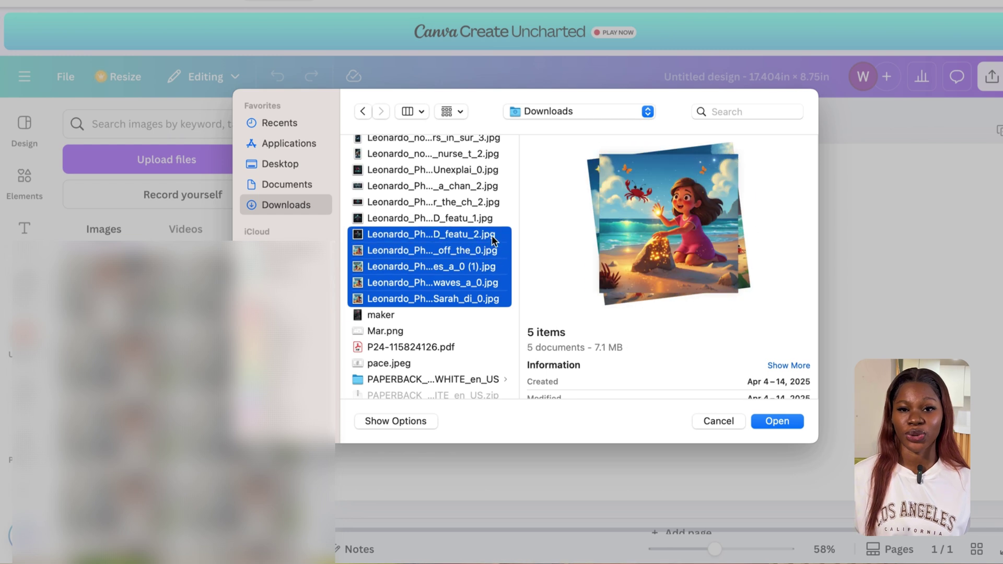
shift+click(426, 244)
click(775, 420)
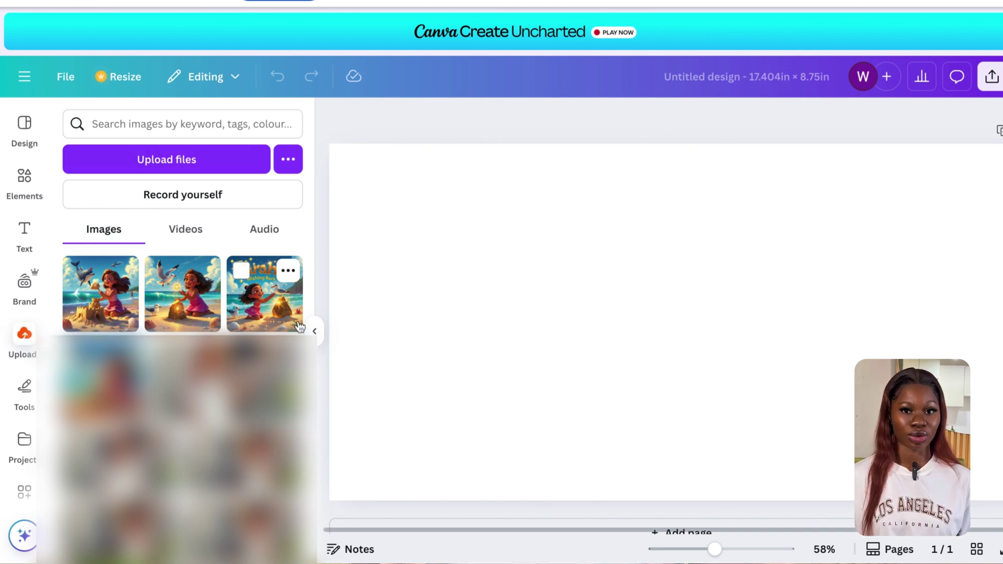
Place the image of the girl with the glowing rock and seagulls so that it fills the right half of the page.
click(180, 319)
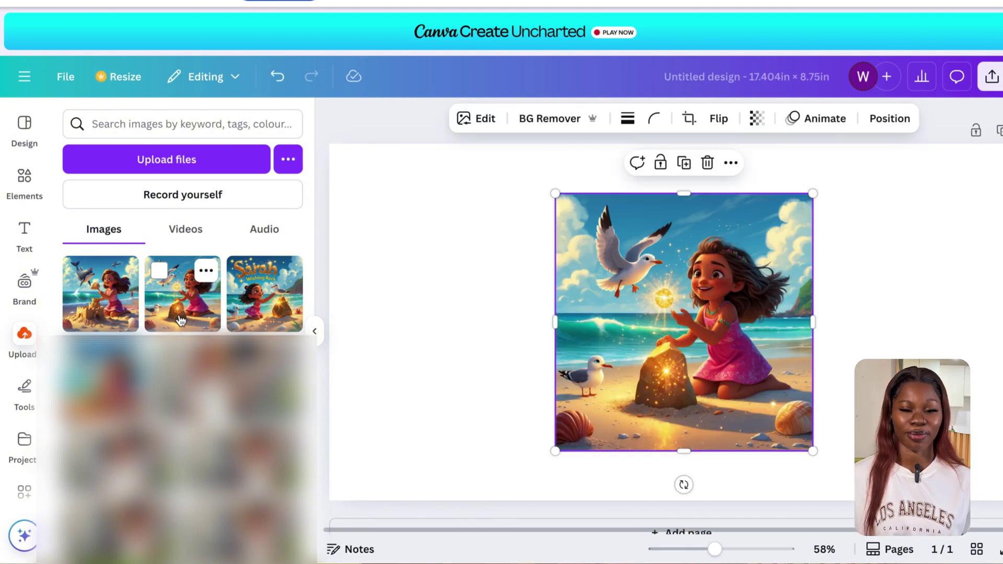
drag(637, 328, 858, 277)
scroll(859, 277, down, 2)
drag(771, 399, 683, 479)
click(343, 137)
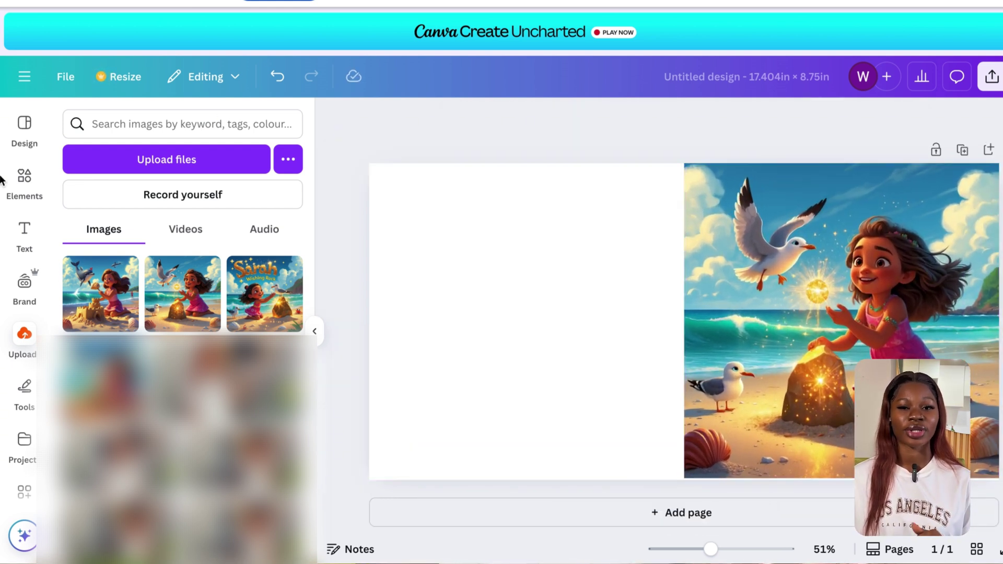
Add a square shape covering the empty left half of the page and fill it with the blue tone.
click(21, 179)
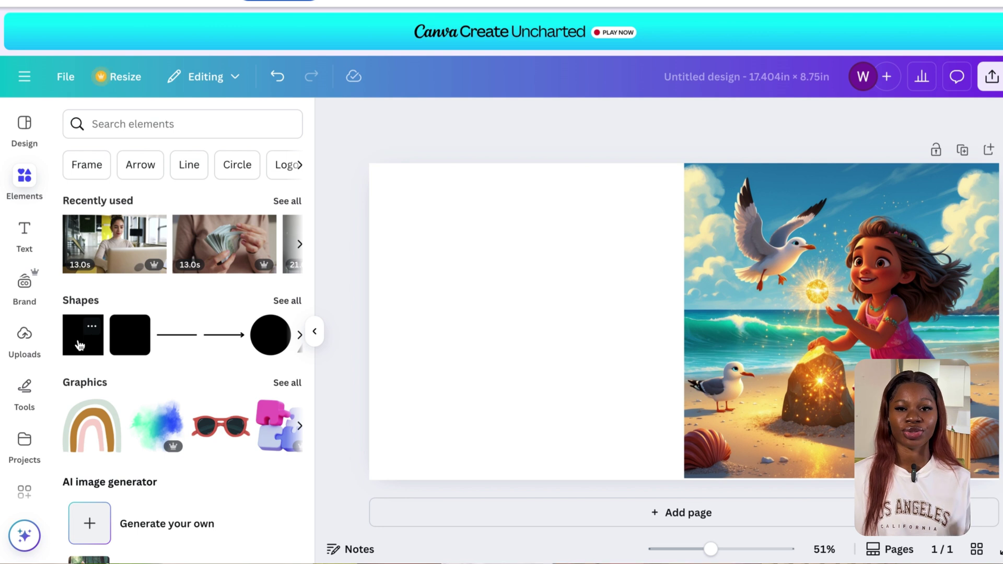
click(80, 345)
drag(631, 292, 501, 251)
drag(556, 314, 684, 479)
drag(459, 217, 370, 163)
click(401, 118)
click(122, 342)
click(203, 342)
click(244, 342)
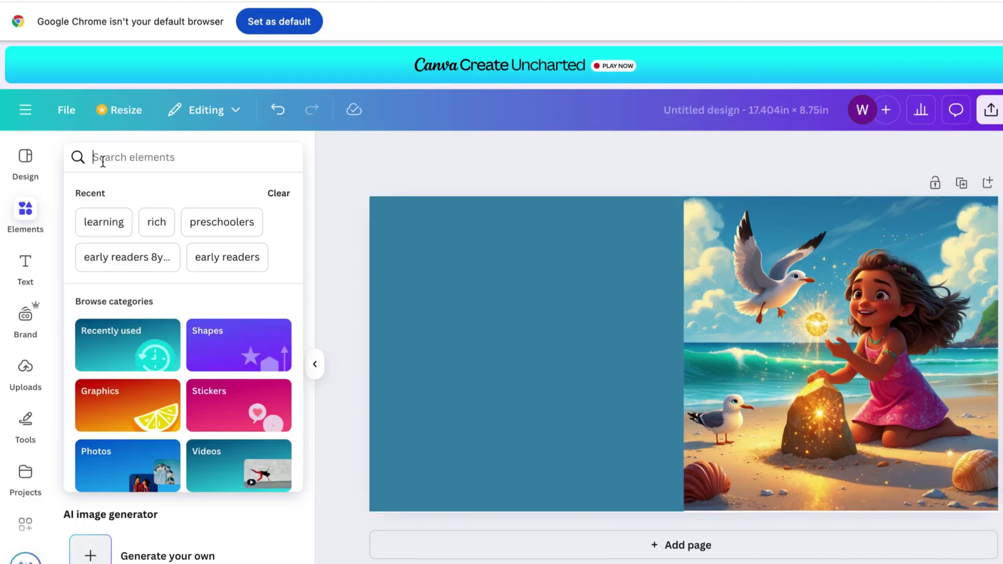
Search the elements for "sparkle gold" and place the first graphic, scaled to cover the blue half.
text(spa)
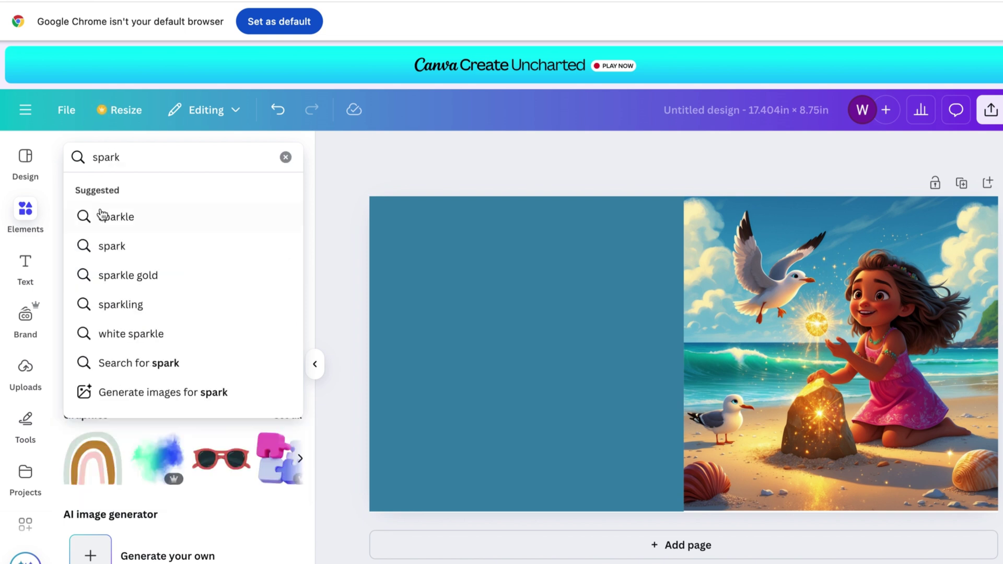
text(rk)
click(128, 275)
click(94, 307)
drag(622, 361, 427, 329)
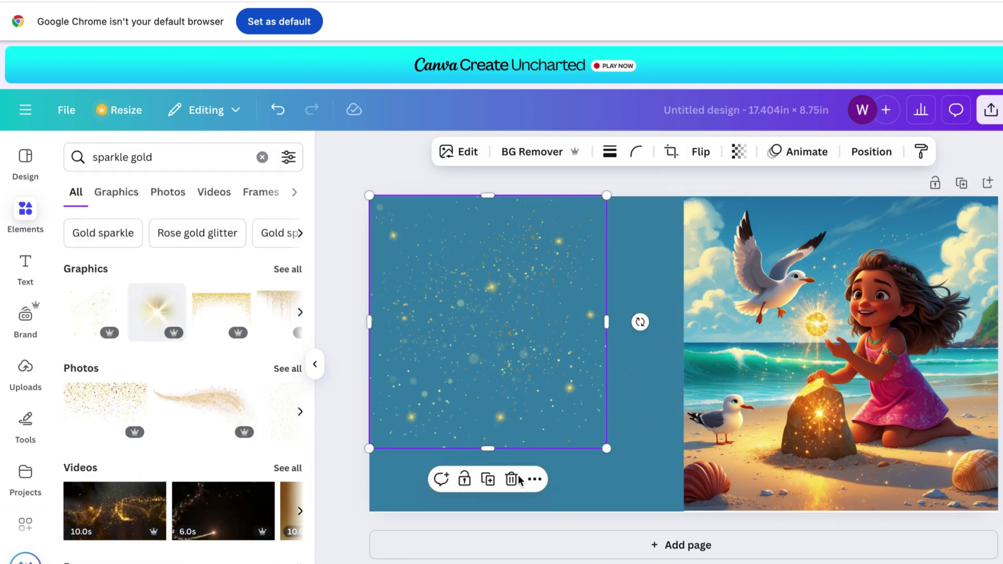
drag(606, 448, 683, 531)
scroll(685, 360, up, 3)
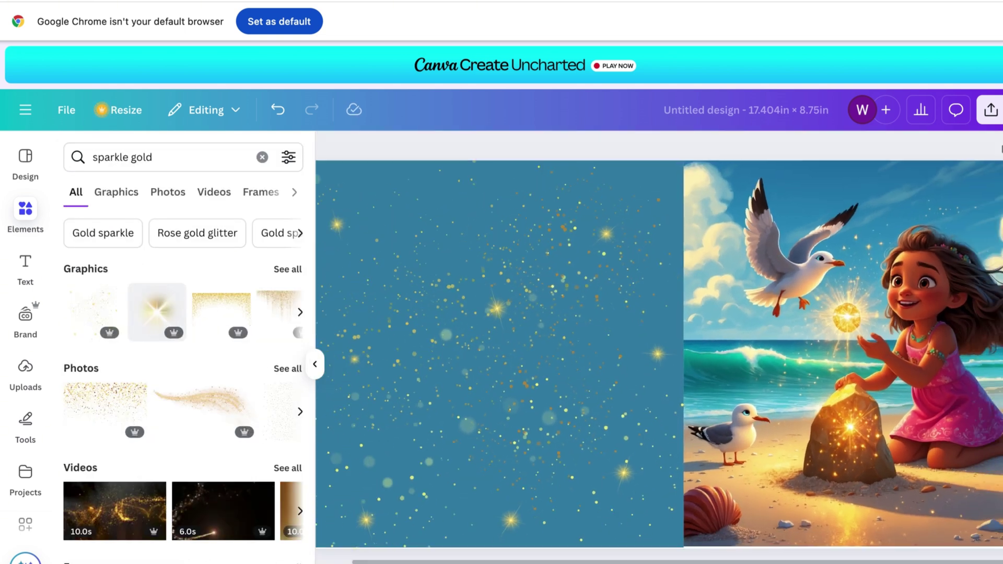
Add a Title text box in the Blosta Script font over the front cover image's sky and enlarge it to 96.3 pt.
key(t)
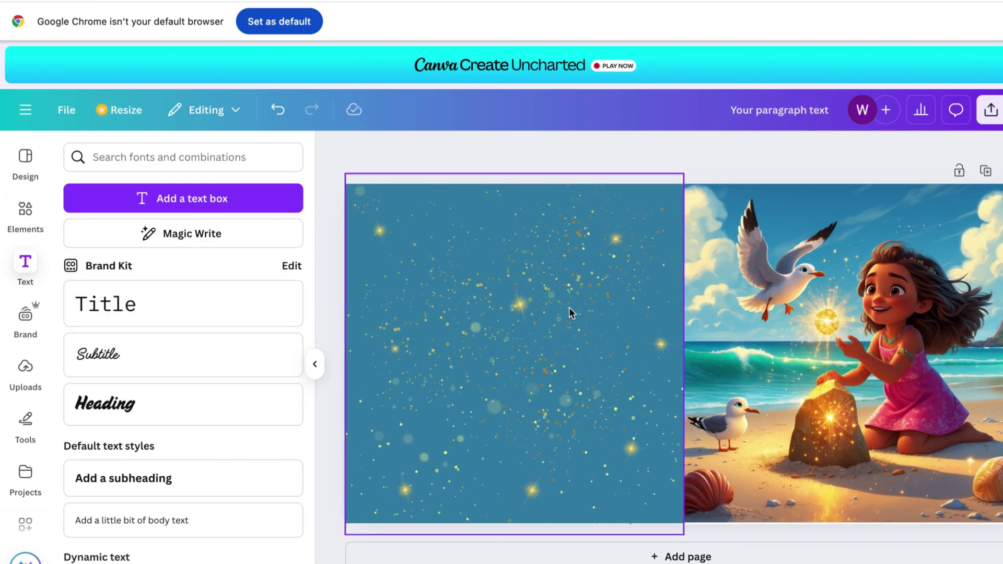
click(222, 300)
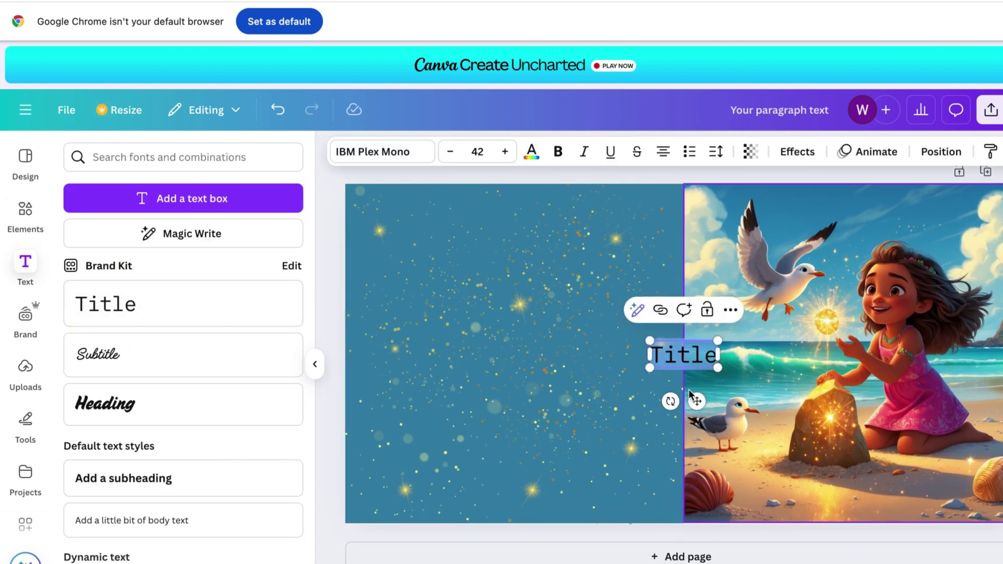
drag(700, 396, 849, 304)
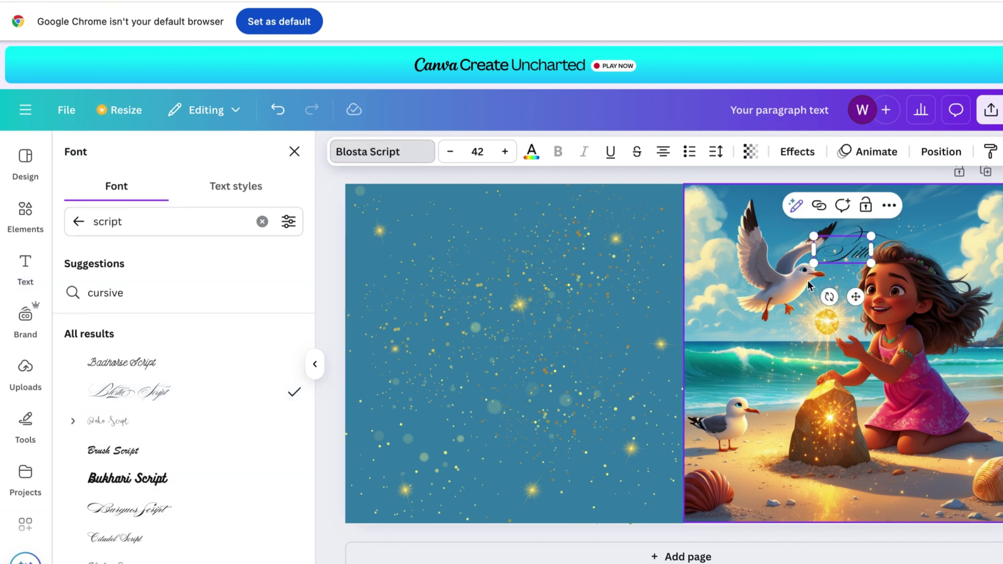
drag(814, 263, 752, 418)
Set the title's font to Montserrat, replace its text with "Sarah And The Wishing Rock" and make it bold.
double_click(107, 221)
text(m)
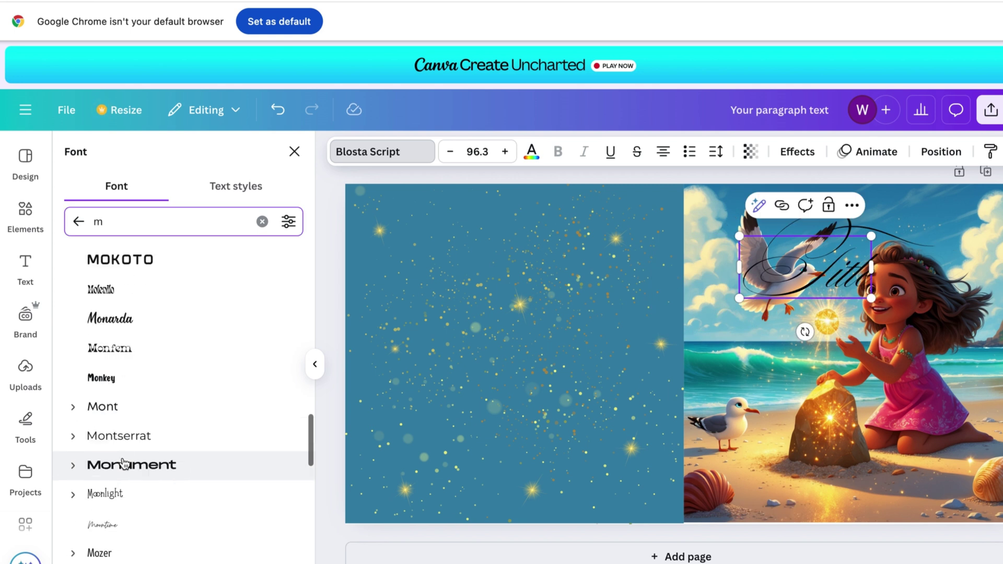
click(134, 438)
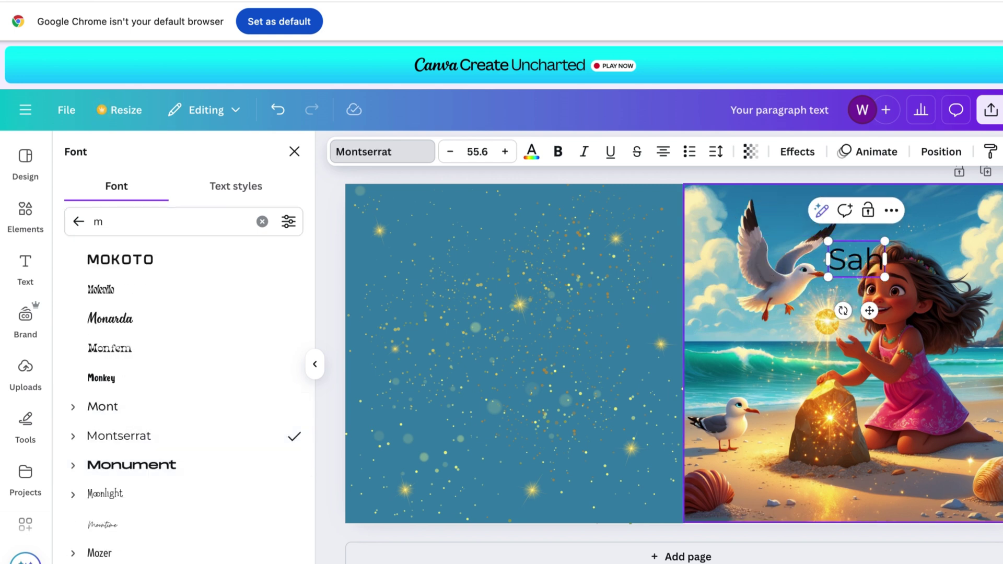
text(rah And The Wishing Rock)
key(ctrl+b)
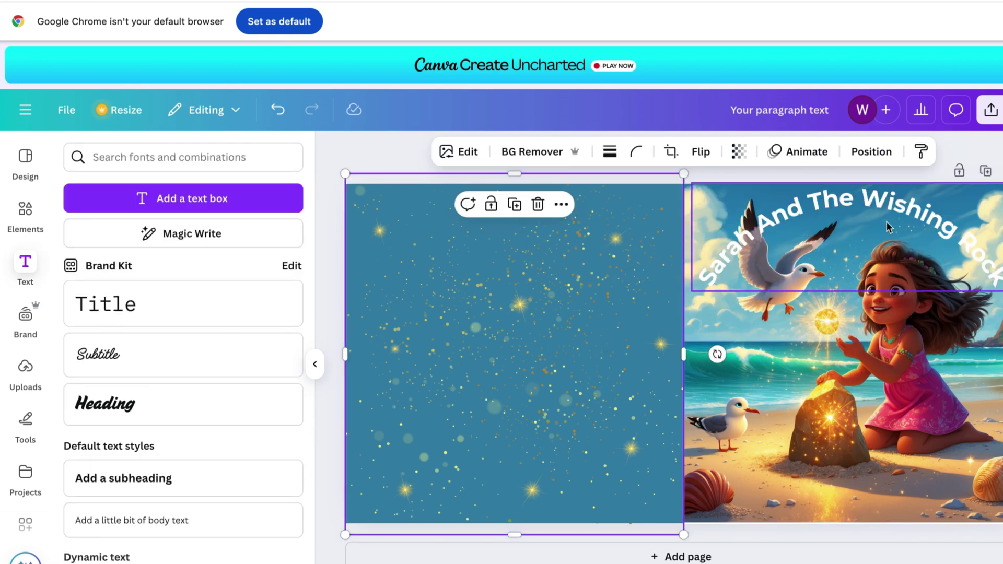
Apply a Shadow effect to the curved cover title and colour the shadow red.
click(889, 228)
click(800, 150)
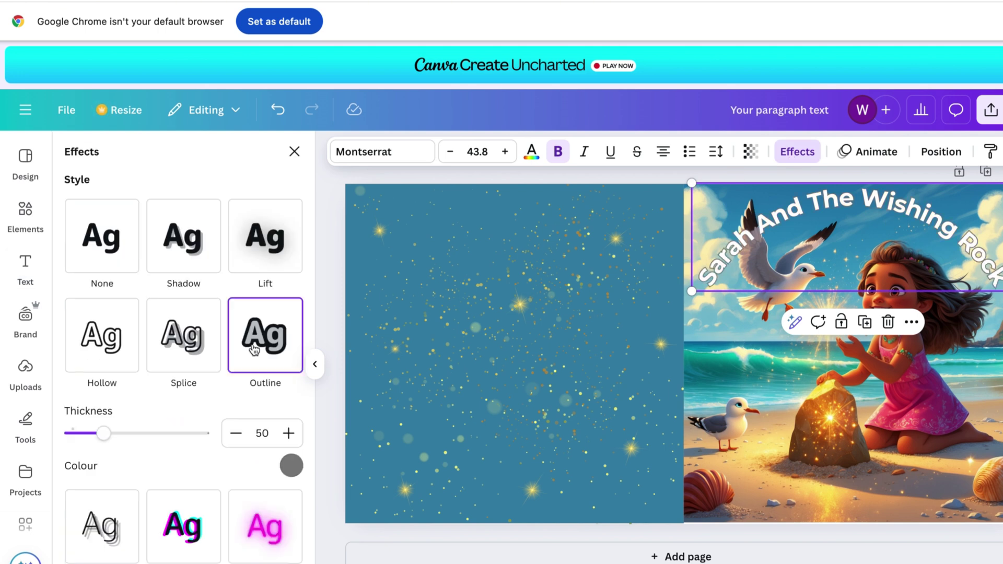
scroll(146, 430, down, 1)
click(182, 253)
click(291, 515)
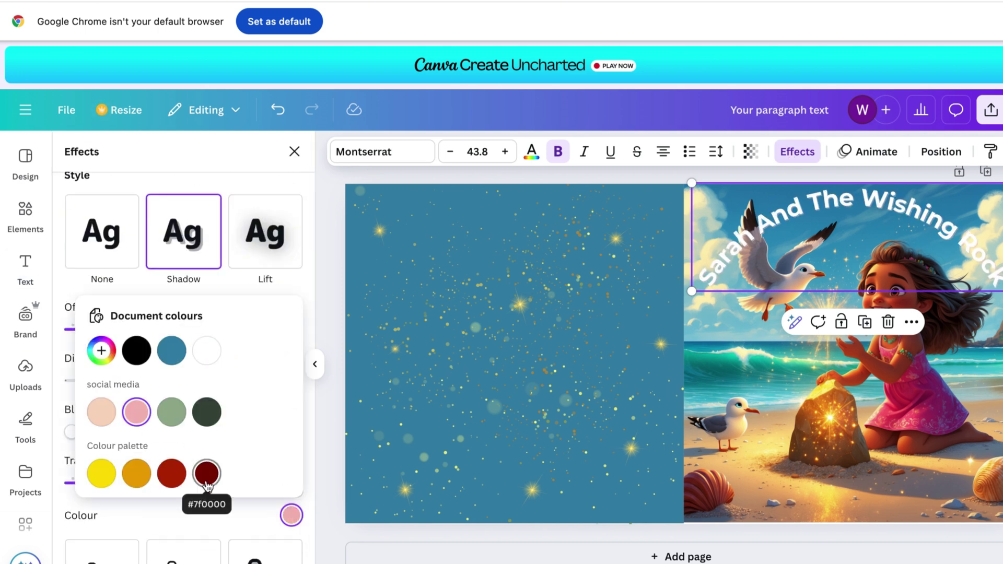
scroll(167, 475, down, 2)
click(169, 499)
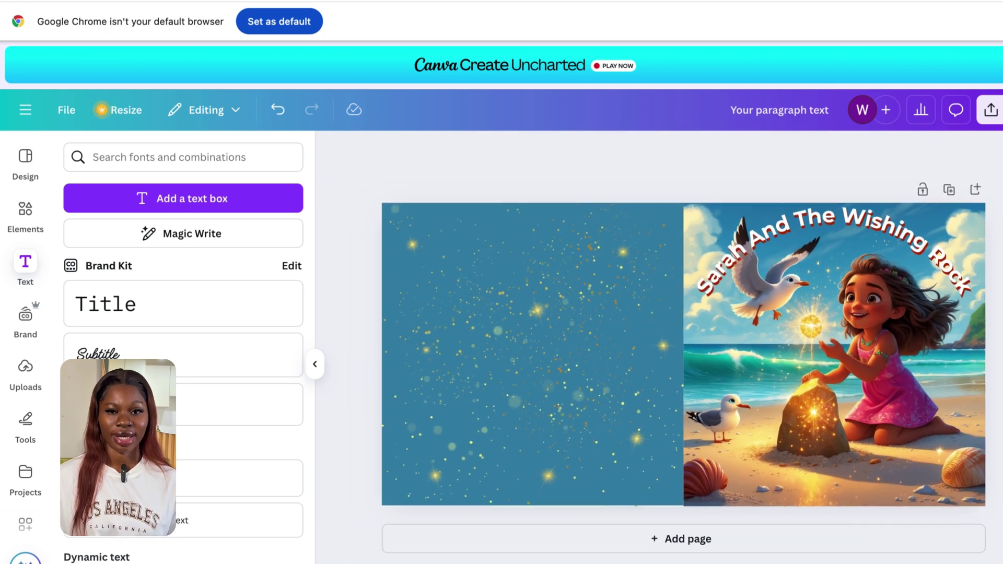
scroll(685, 357, up, 1)
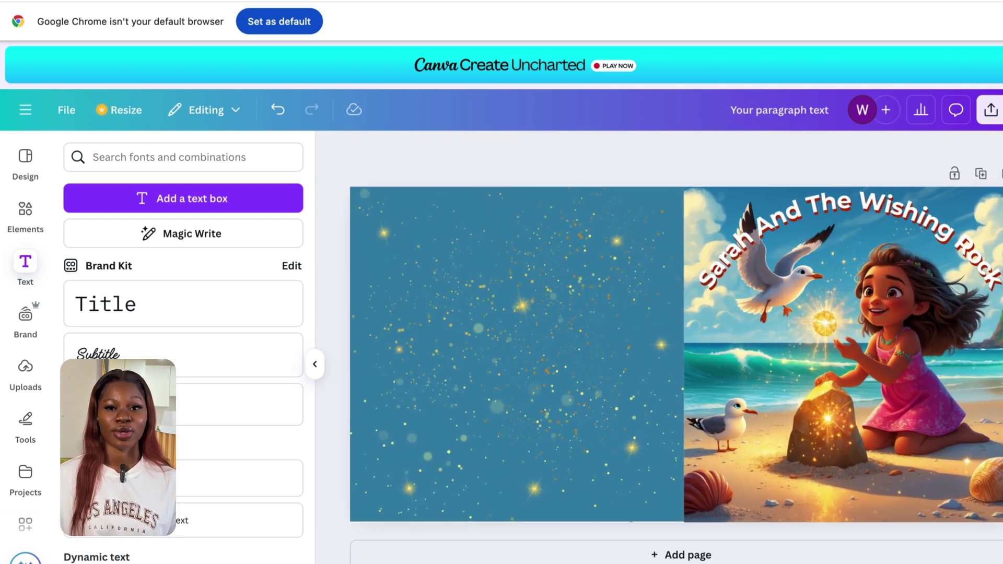
Create a new custom-size design measuring 8.5 × 8.5 in for the interior pages.
click(25, 110)
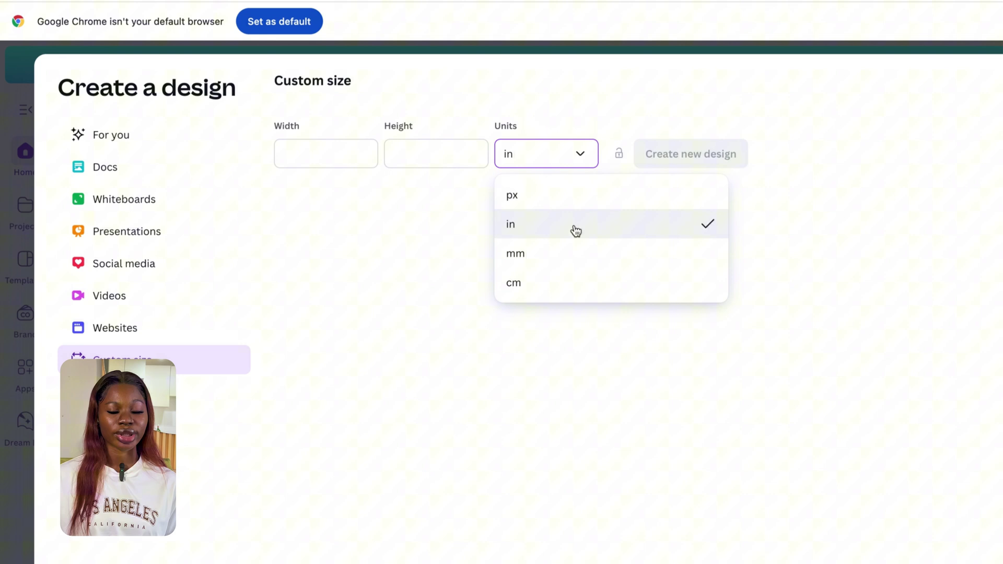
click(575, 228)
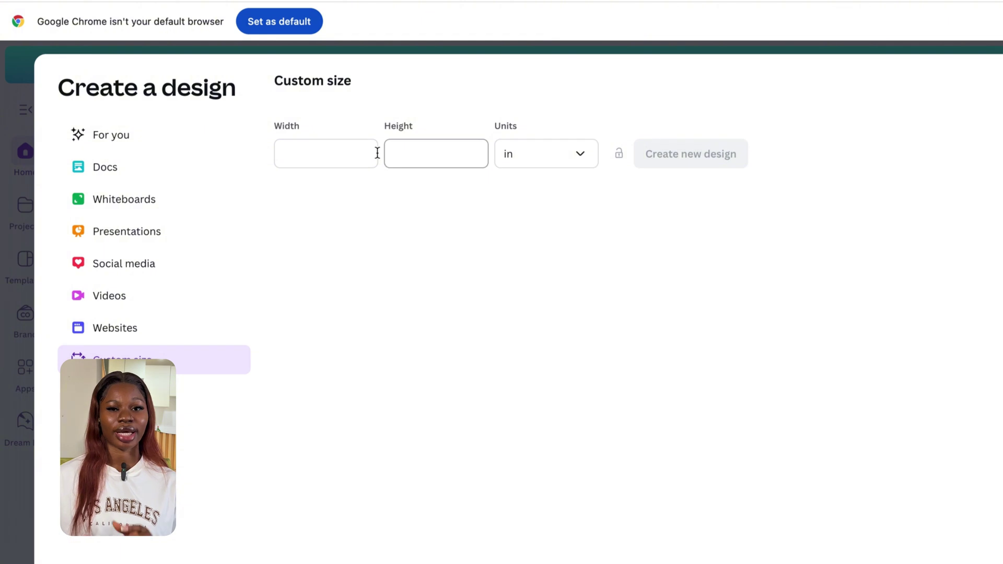
text(8.5)
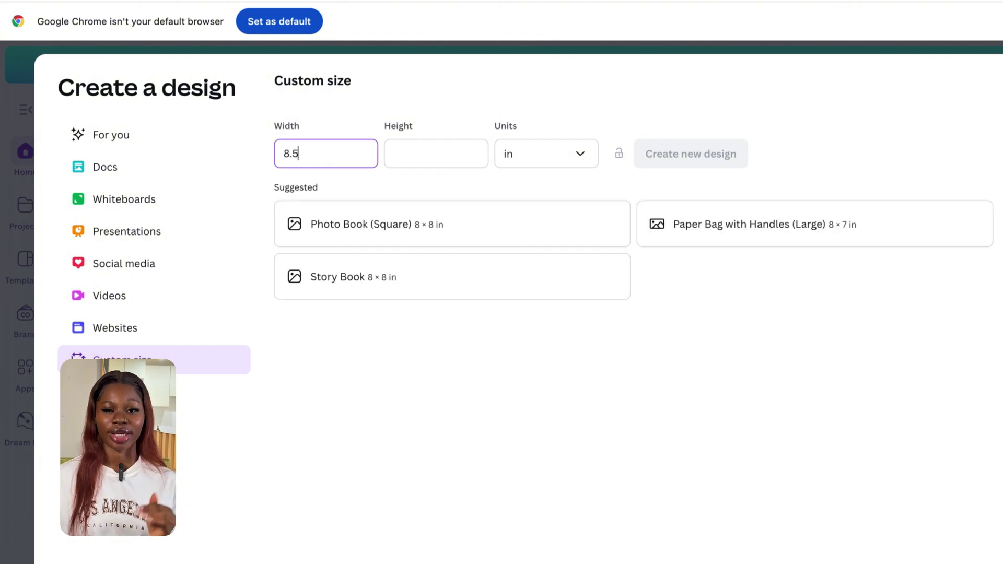
text(8.5)
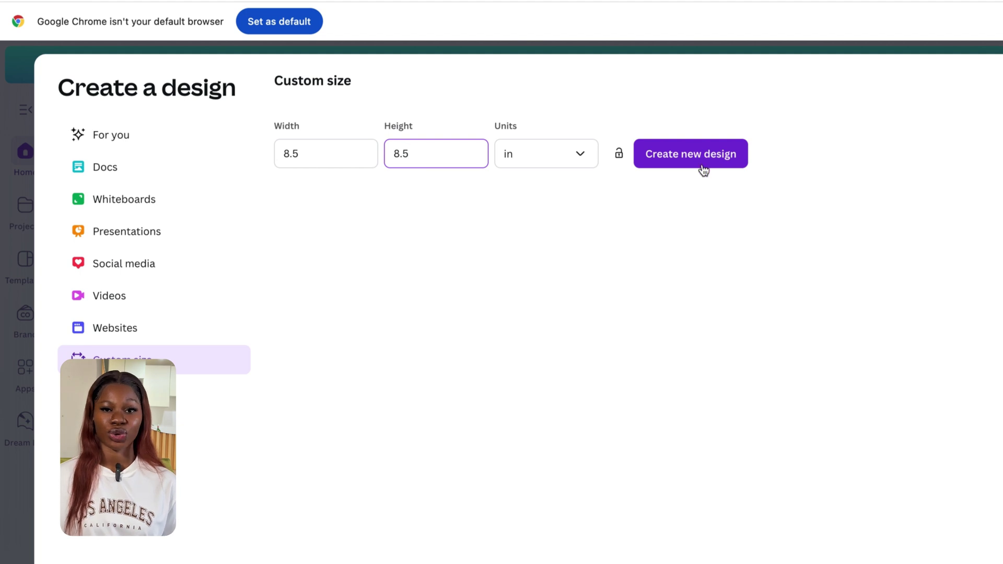
click(691, 155)
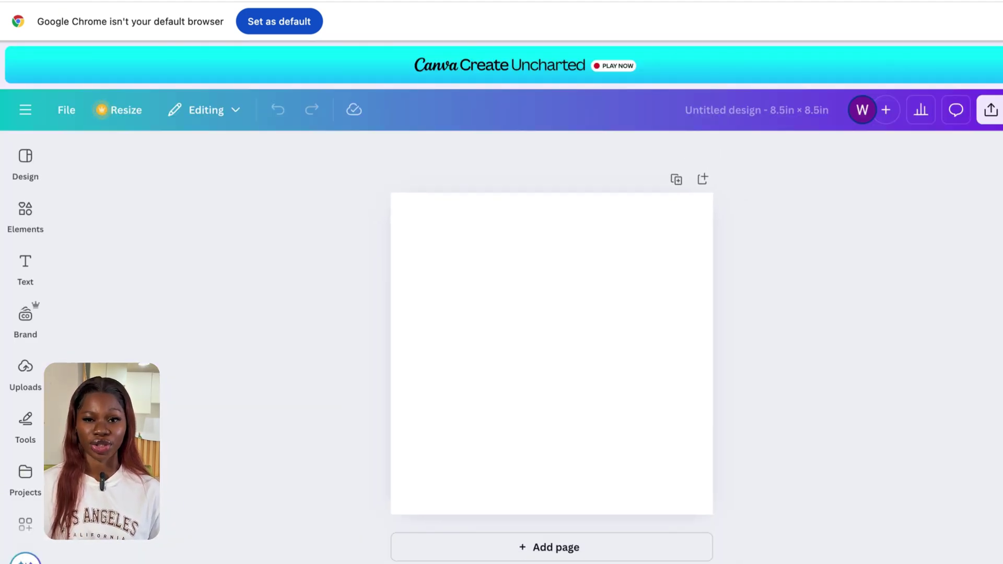
Place the uploaded picture of the girl with the crab and glowing rock and enlarge it to fill the page.
click(25, 368)
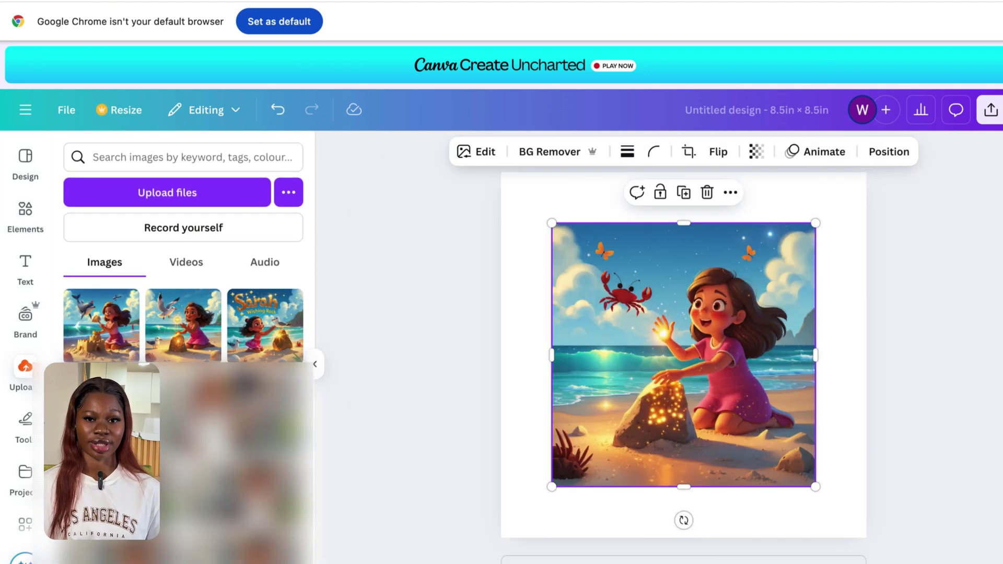
drag(552, 223, 500, 172)
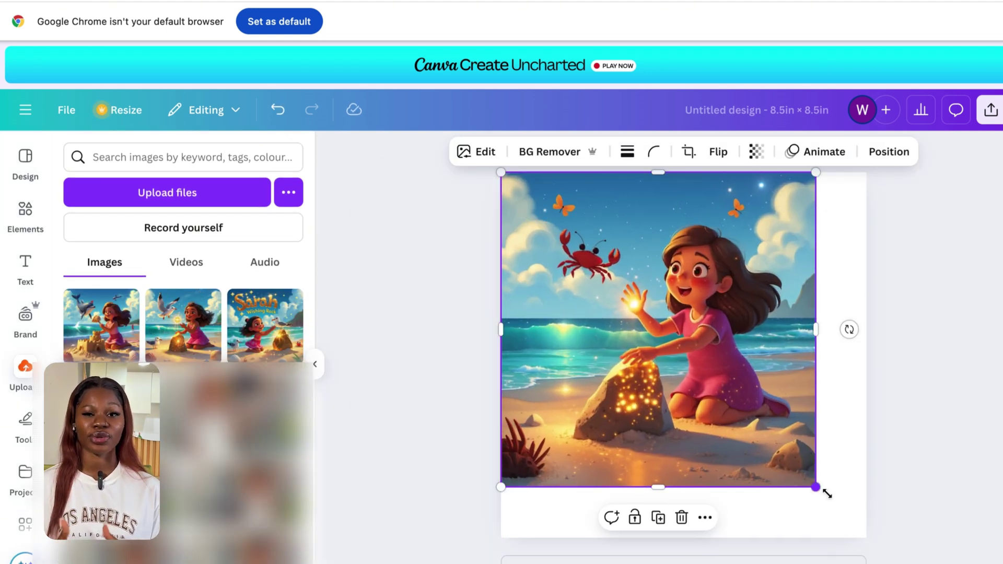
drag(815, 487, 864, 535)
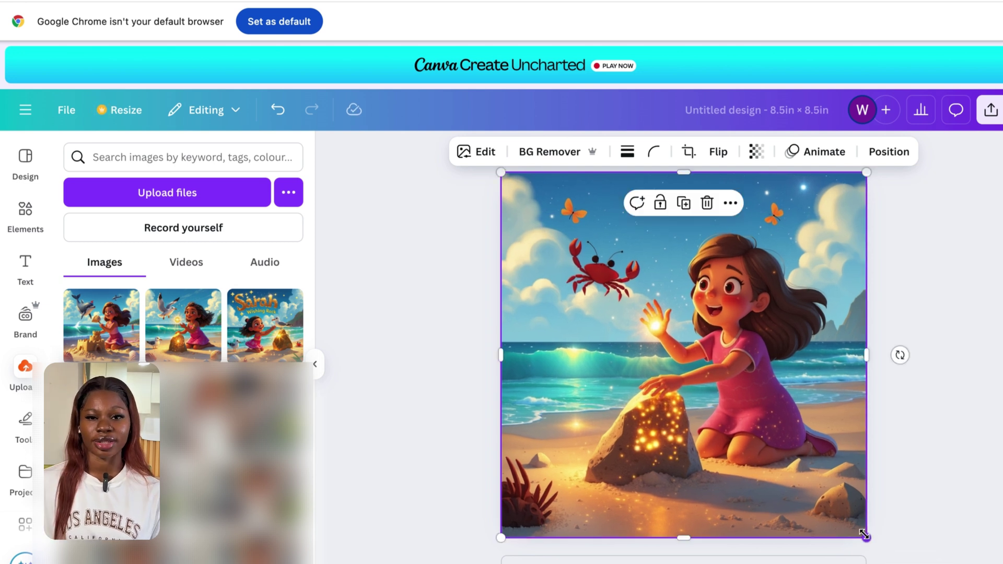
Add a text box containing the Page 2-3 story text copied from DeepSeek, scaled to 15.7 pt and placed over the sky.
click(25, 266)
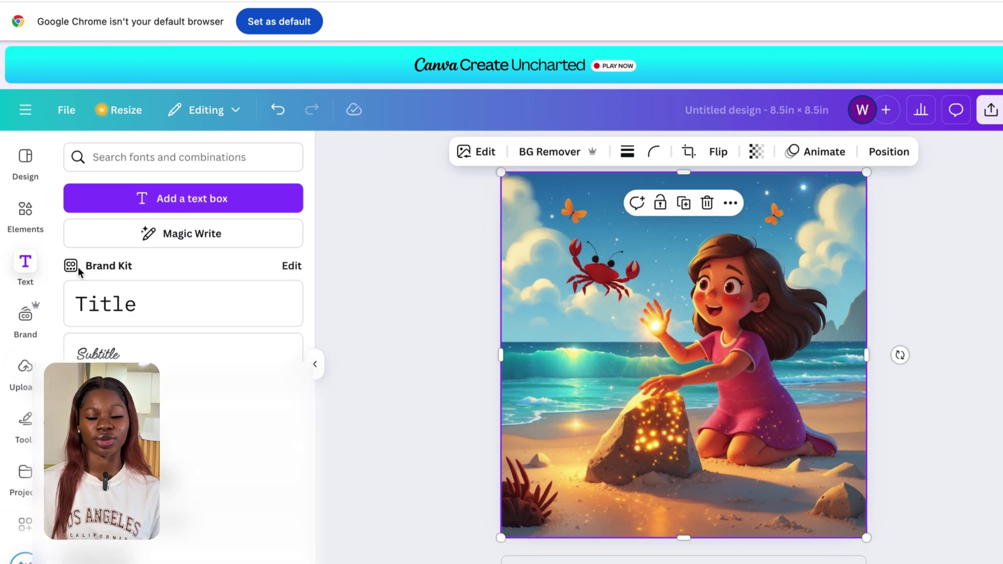
click(179, 199)
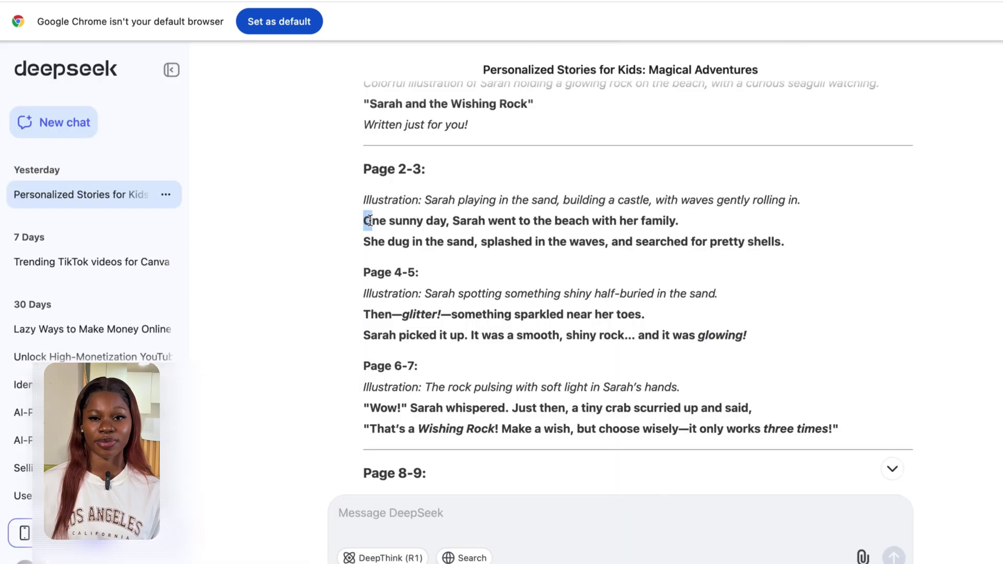
drag(369, 221, 540, 255)
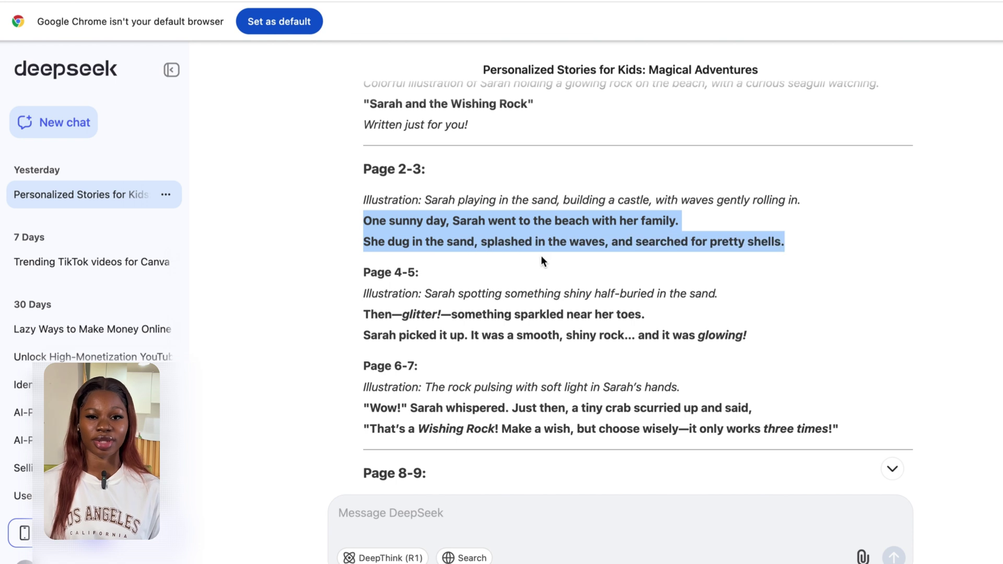
right_click(538, 259)
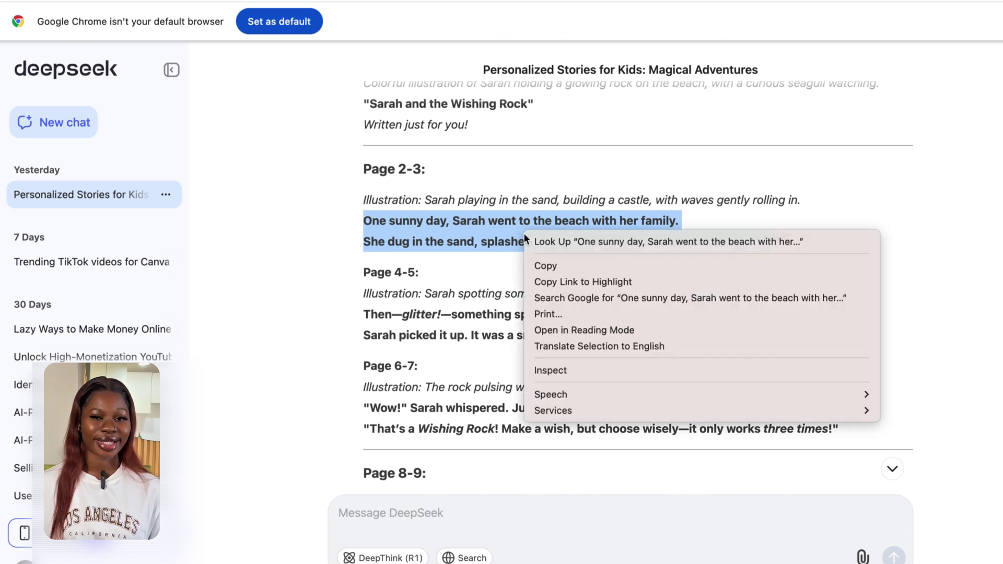
click(557, 268)
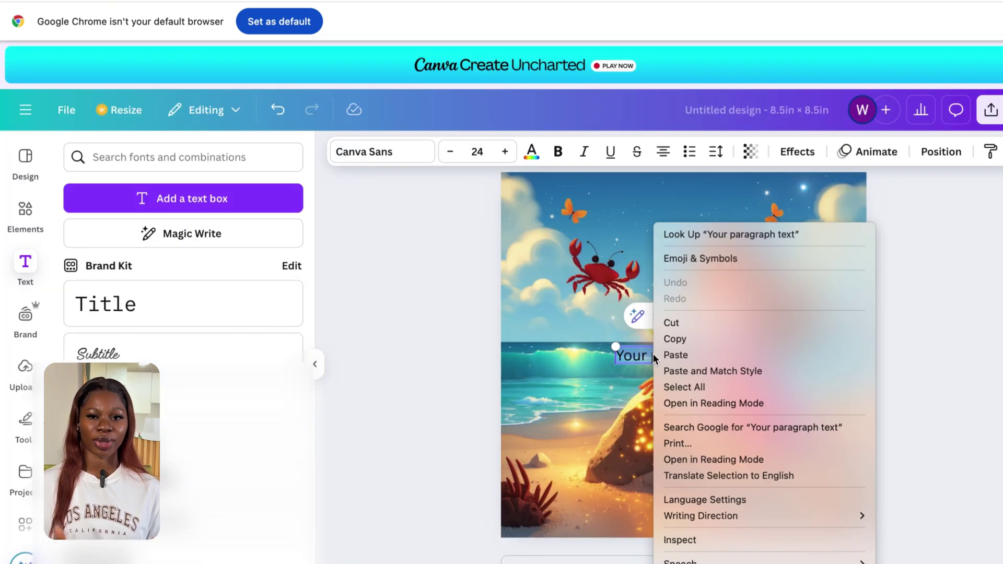
click(676, 355)
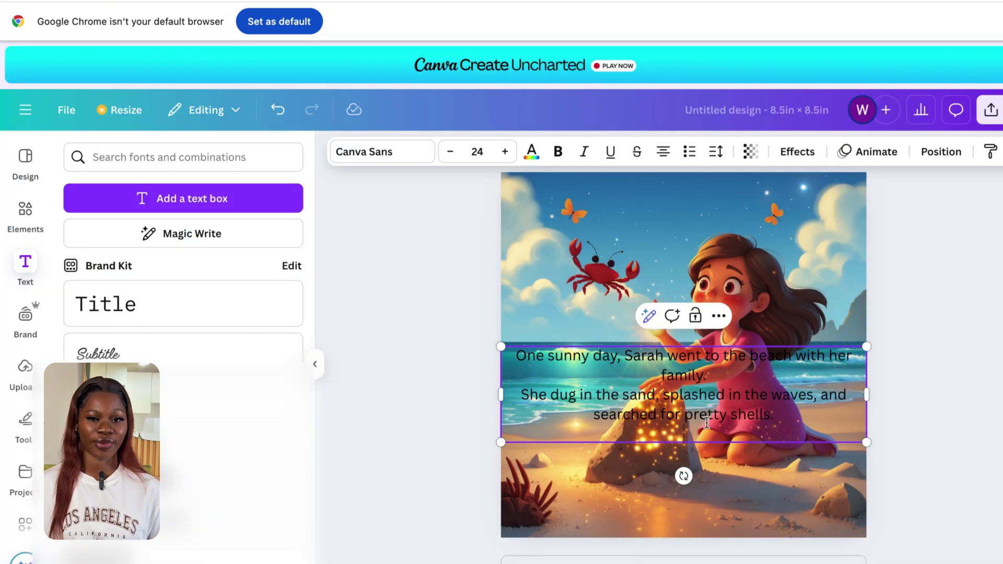
drag(868, 387, 786, 396)
drag(683, 383, 728, 225)
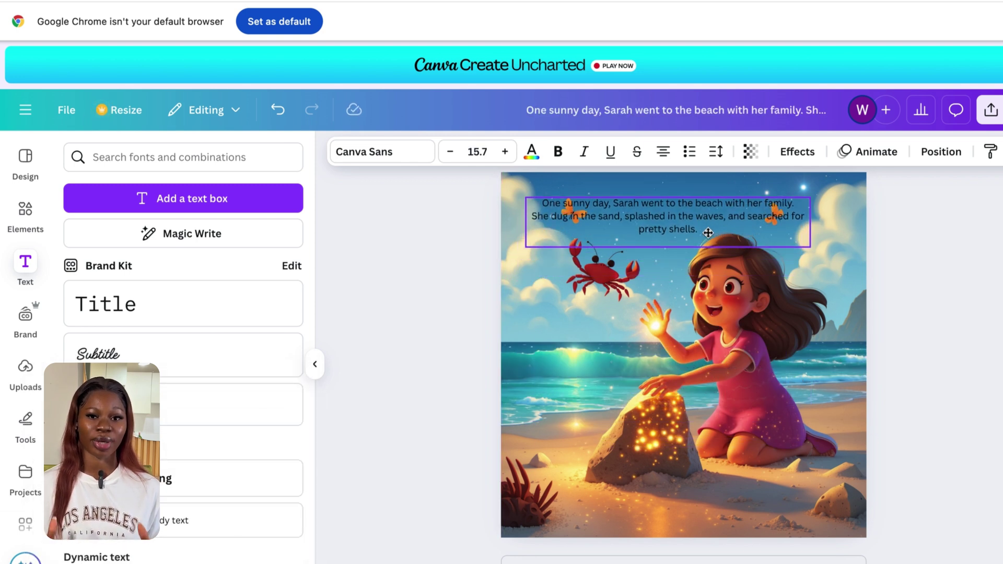
Add a square shape to the page and colour it white.
click(25, 209)
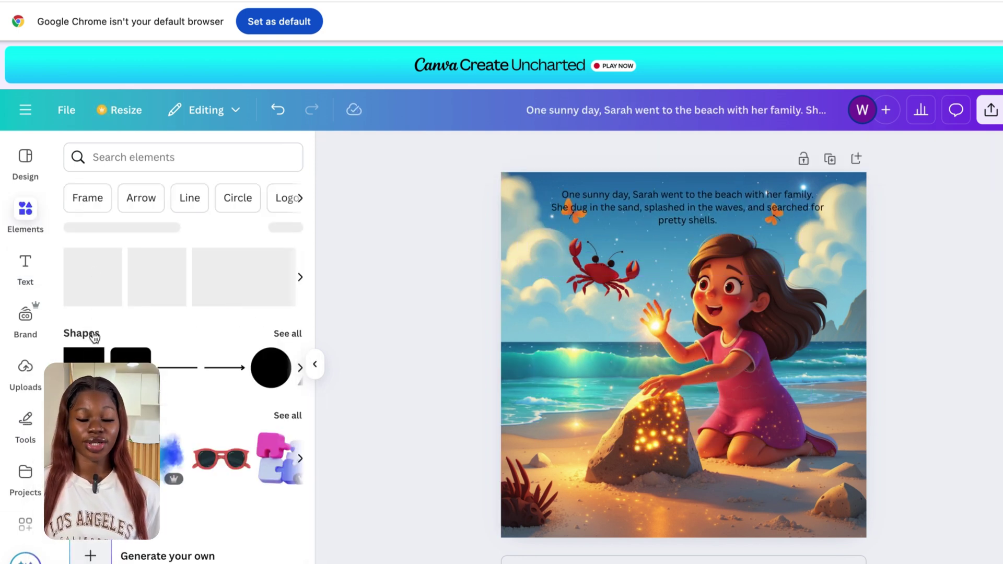
click(83, 355)
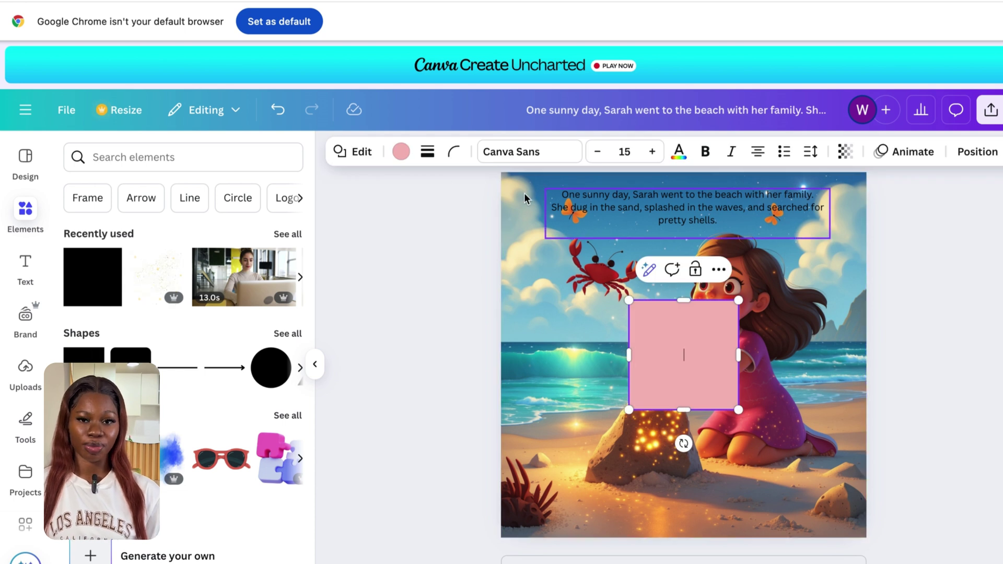
click(406, 157)
click(244, 262)
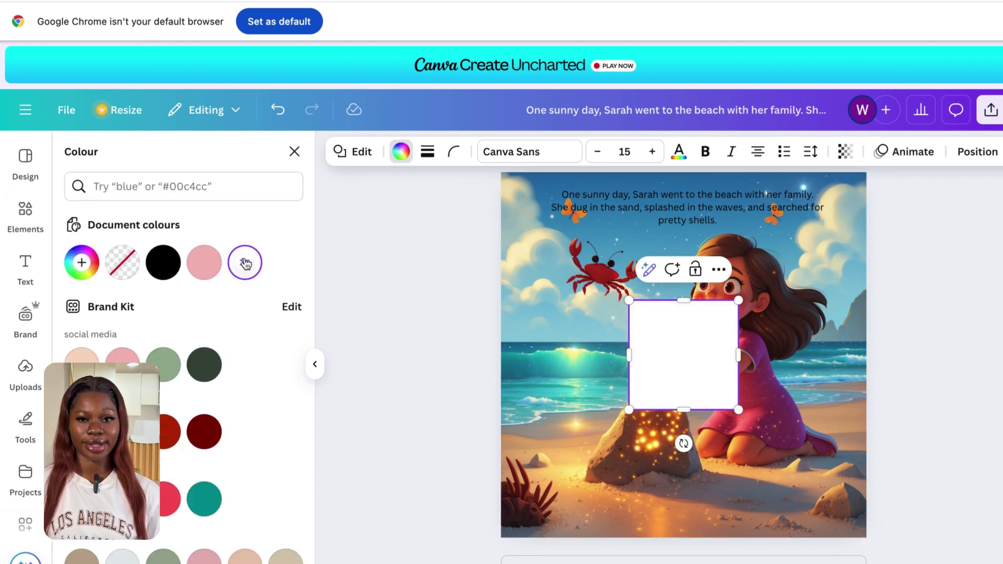
Reshape the white square into a wide, shallow strip behind the story text and set its transparency to 40.
drag(630, 354, 490, 355)
drag(734, 350, 807, 351)
drag(699, 338, 735, 253)
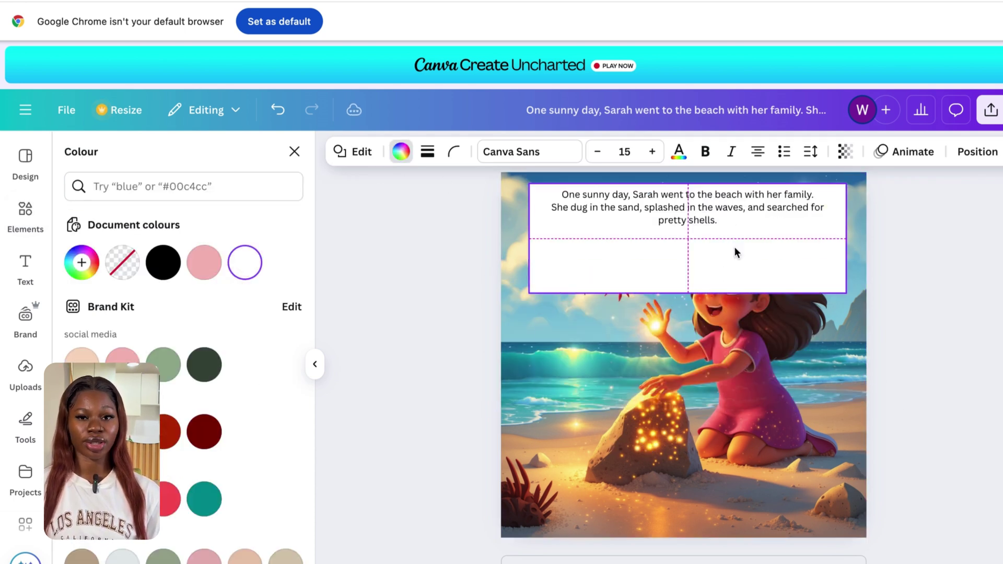
drag(688, 291, 690, 230)
click(846, 156)
drag(878, 211, 822, 218)
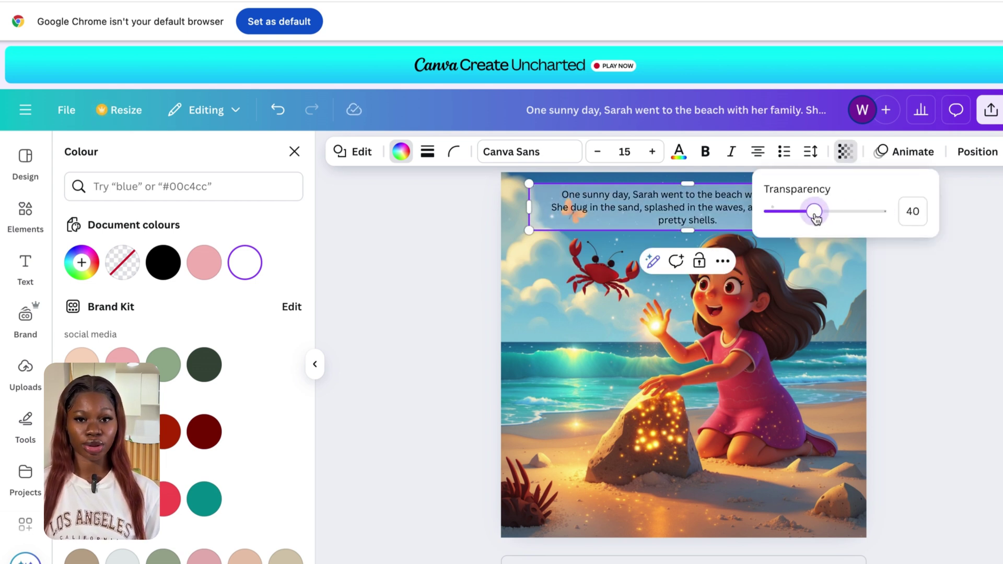
Set the story text's font to Montserrat.
click(679, 207)
click(381, 152)
scroll(188, 377, down, 2)
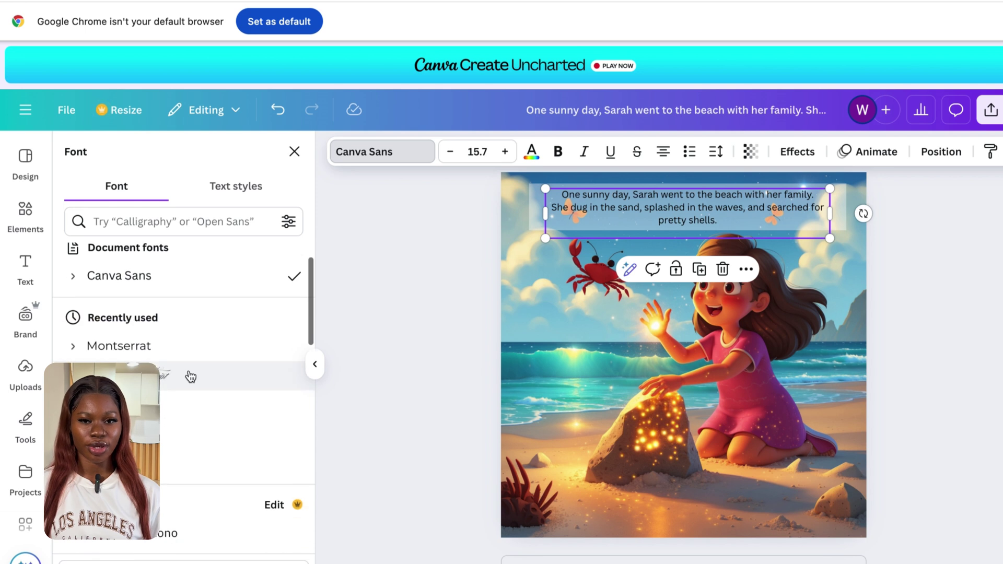
scroll(175, 444, down, 5)
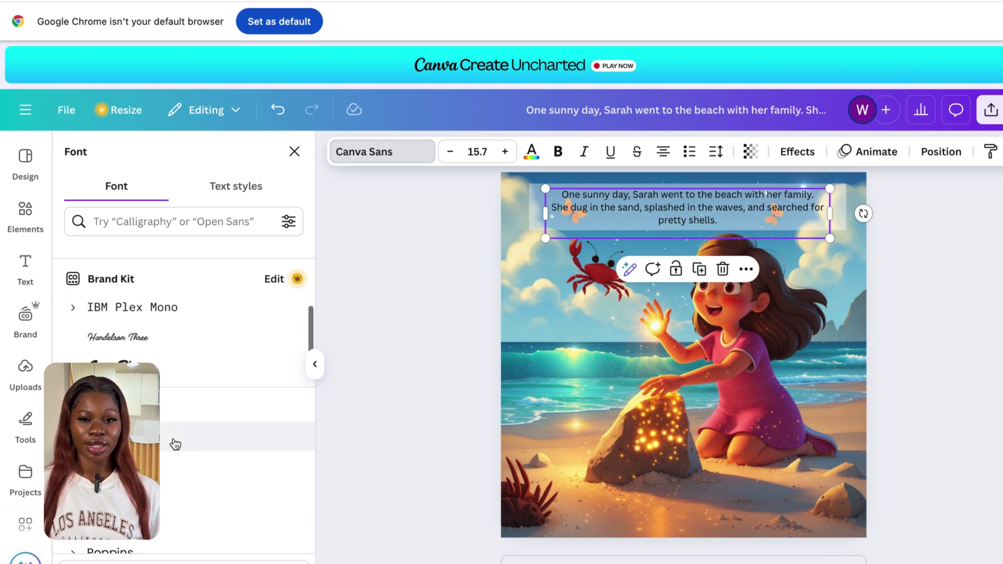
click(163, 466)
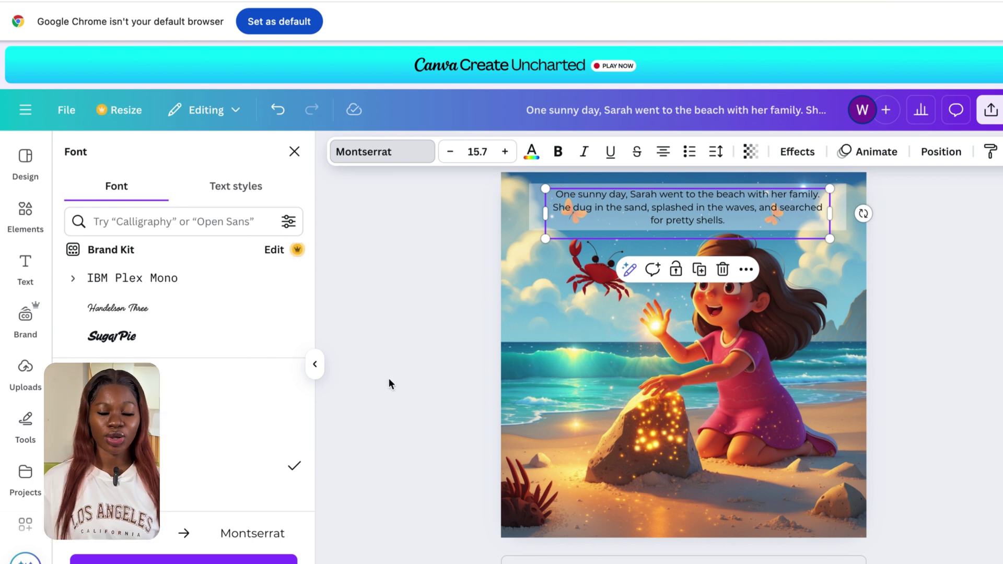
key(Escape)
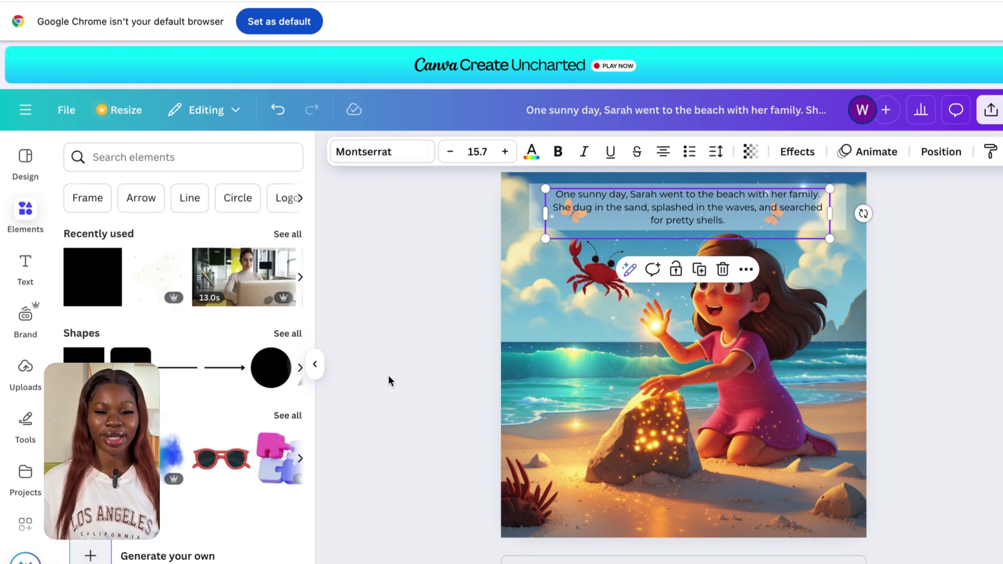
Add a second page and set the uploaded giant ice cream sundae picture as its background.
scroll(464, 441, down, 10)
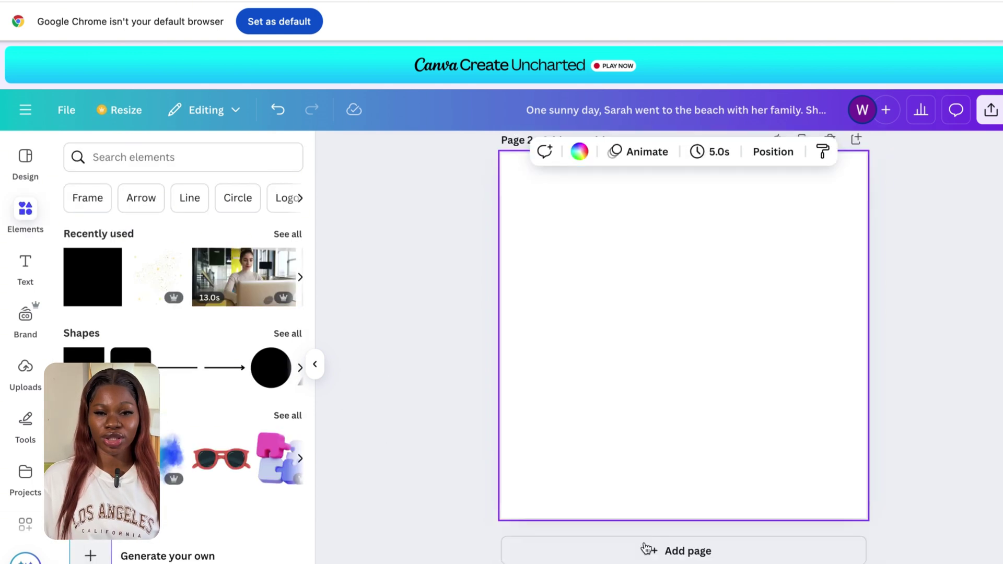
click(25, 376)
click(82, 348)
right_click(576, 408)
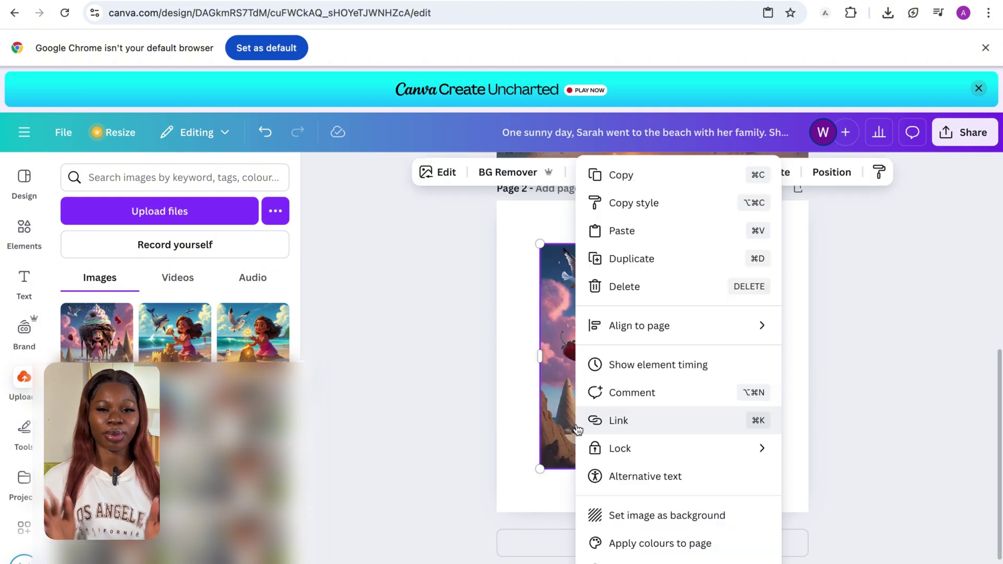
click(628, 525)
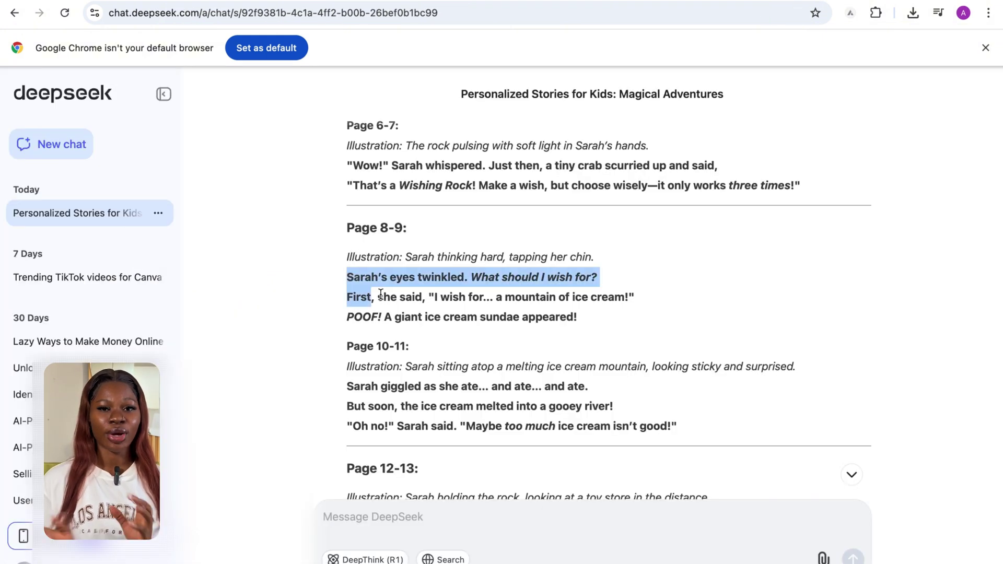
Copy the Page 8-9 story text from DeepSeek and paste it onto page 2 in Canva.
drag(361, 295, 553, 328)
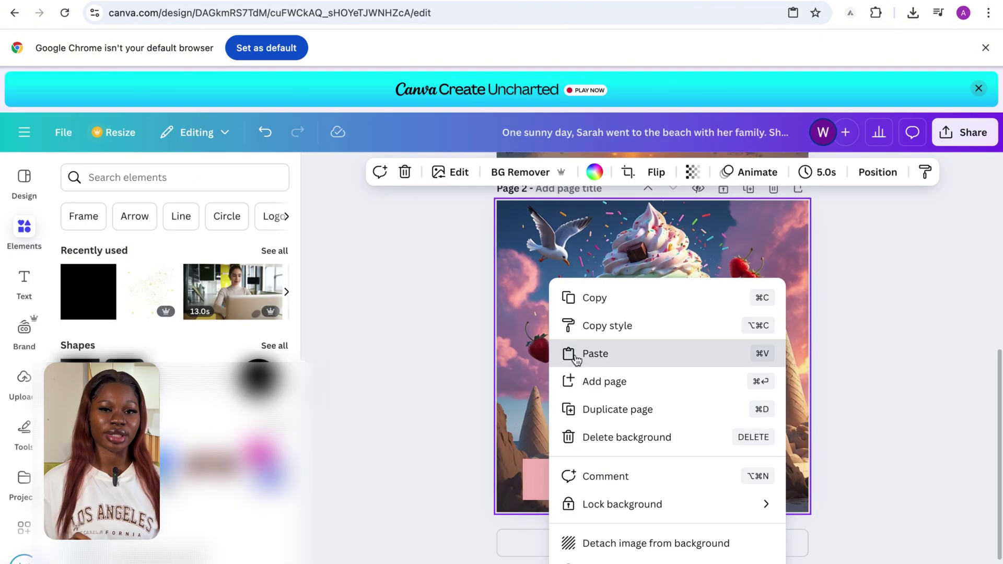
click(577, 354)
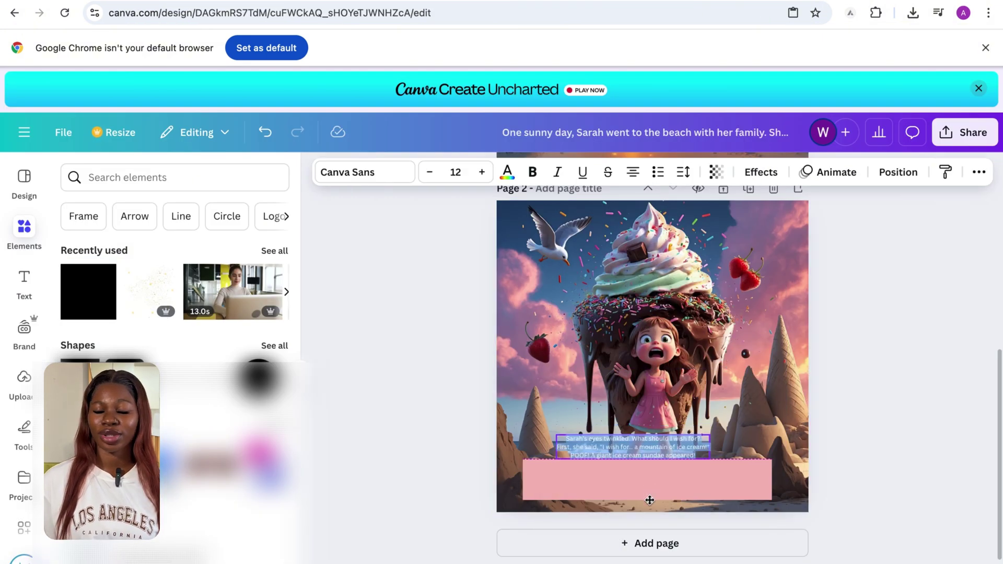
Make the pink strip on page 2 semi-transparent, and set the story text over it in larger Montserrat.
click(806, 172)
drag(839, 232, 775, 230)
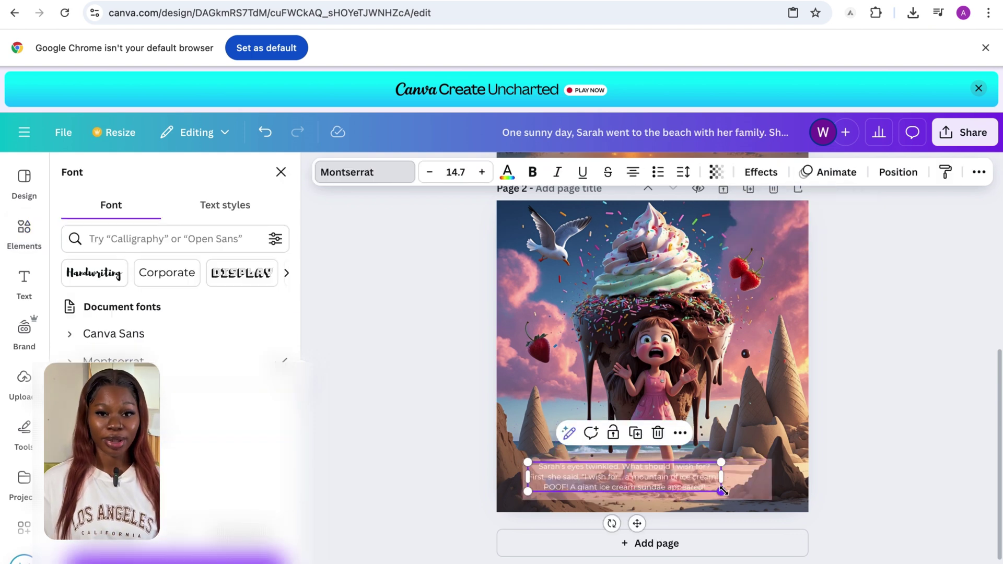
drag(721, 484, 752, 489)
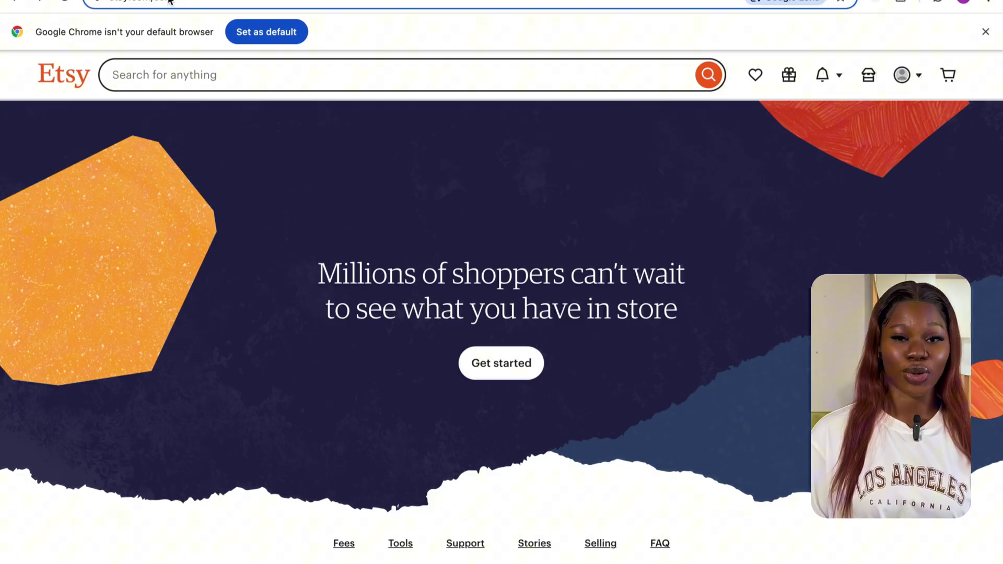
Switch to Etsy and begin the shop onboarding, drafting a shop name and opening the shop currency choices.
click(169, 1)
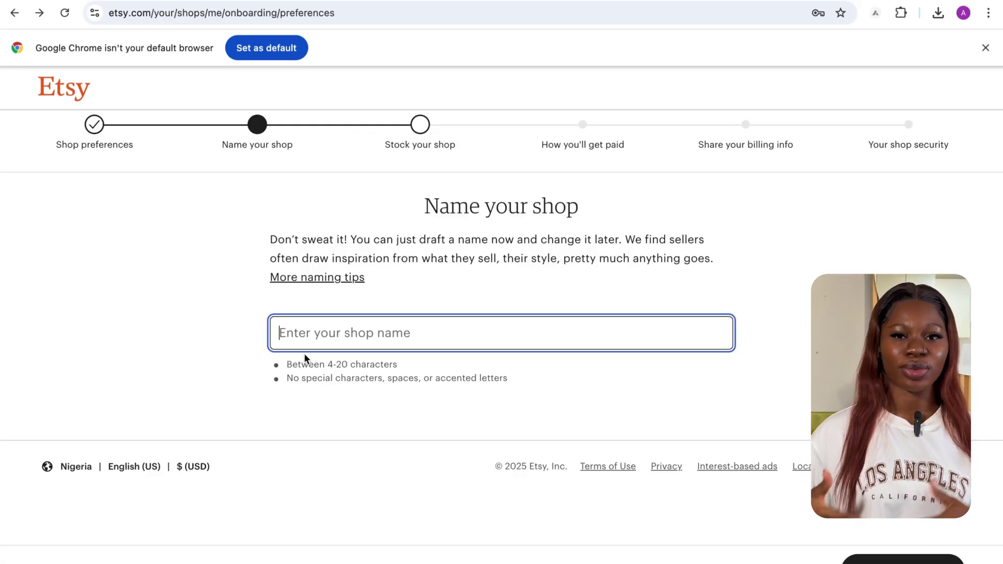
text(Nam)
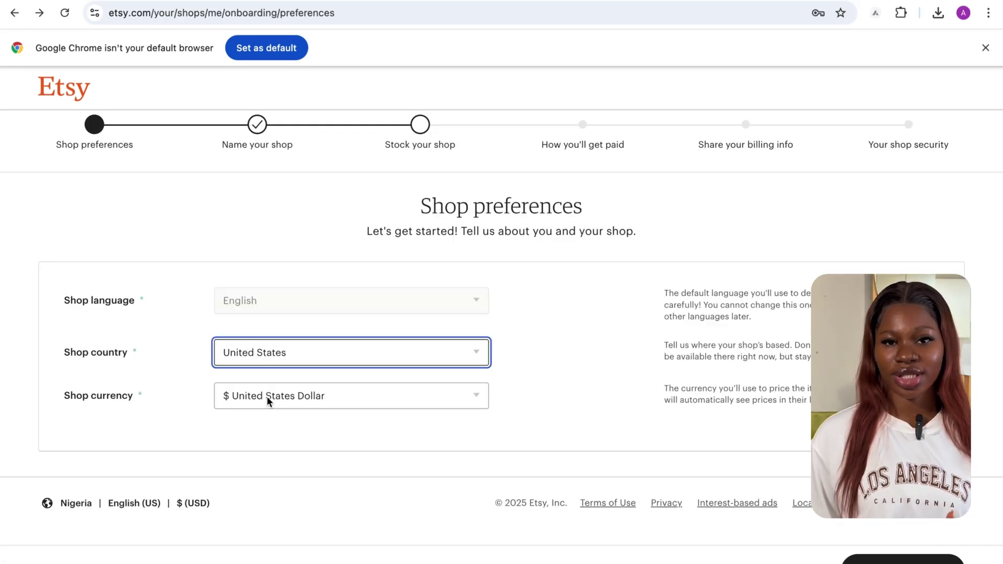
click(267, 396)
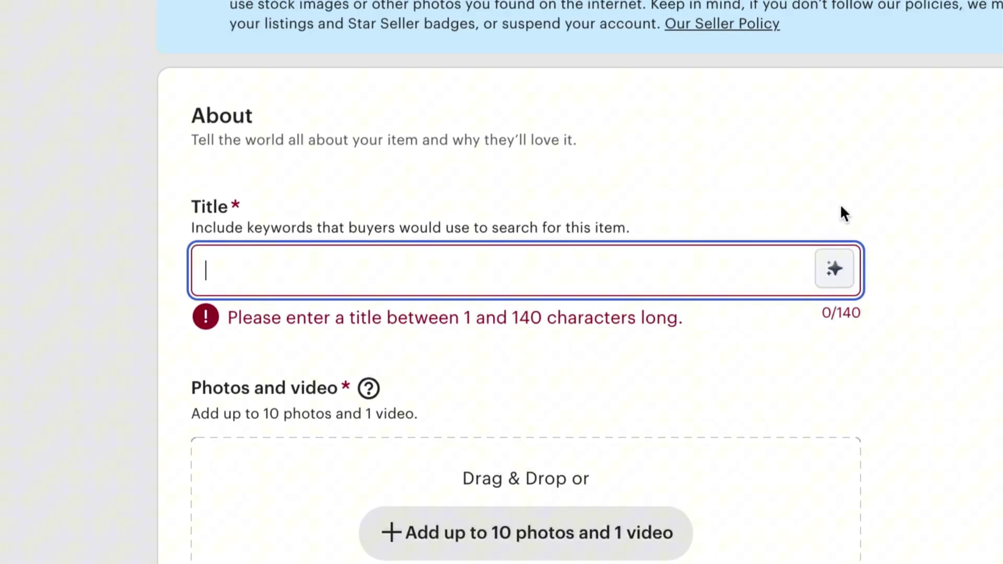
Enter the listing title "Personalized kids story book, custom name book for toddlers and birthday".
text(Personalized kids stor)
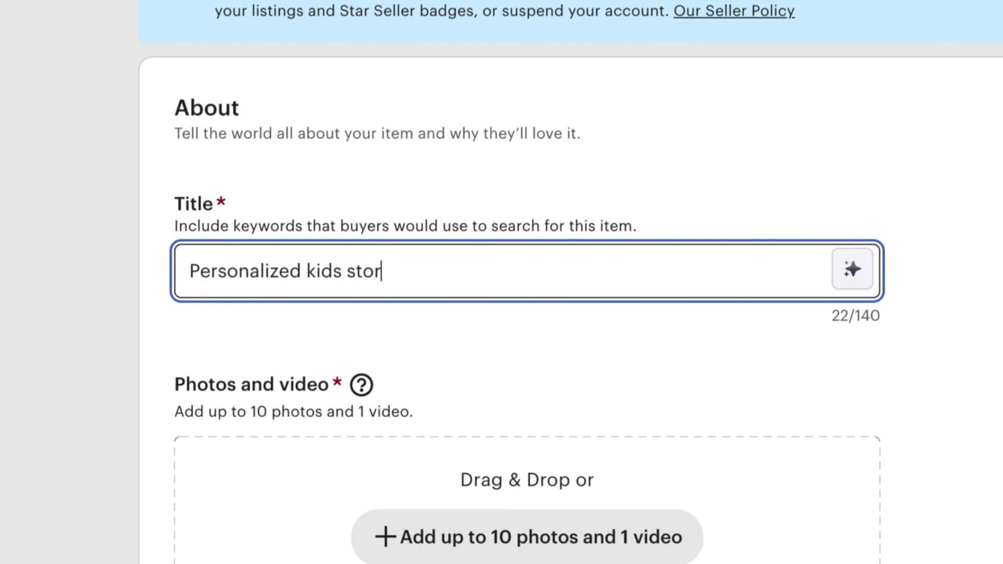
text(y book, custom name book for t)
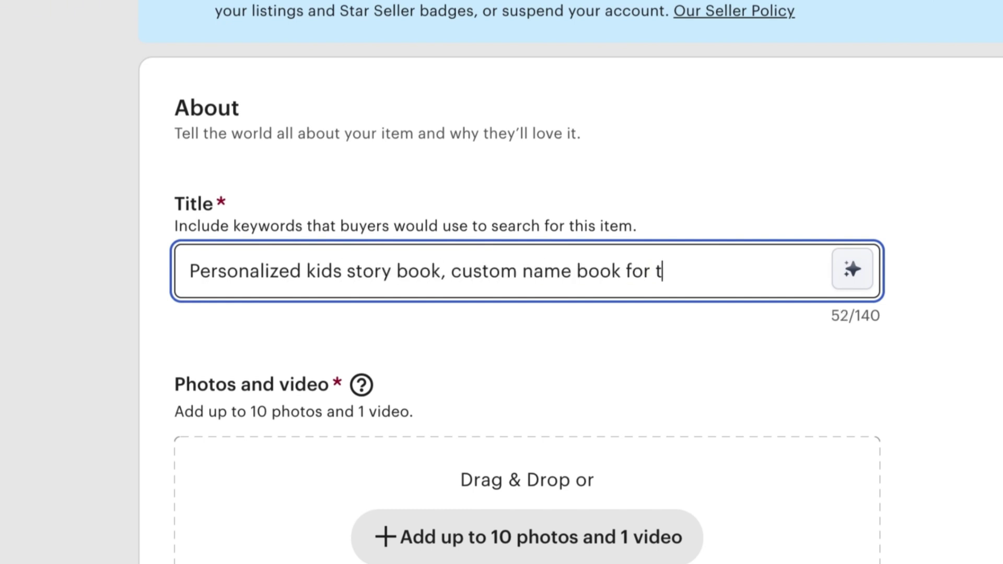
text(oddlers and birthday)
Look through the listing form's photos and video, description and personalization sections.
scroll(425, 465, down, 10)
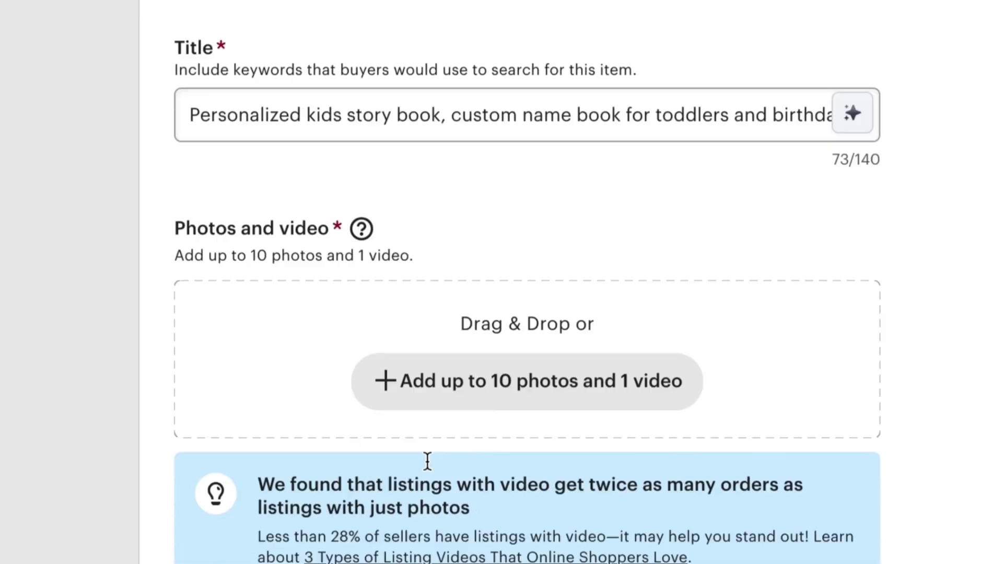
click(427, 461)
scroll(401, 343, down, 5)
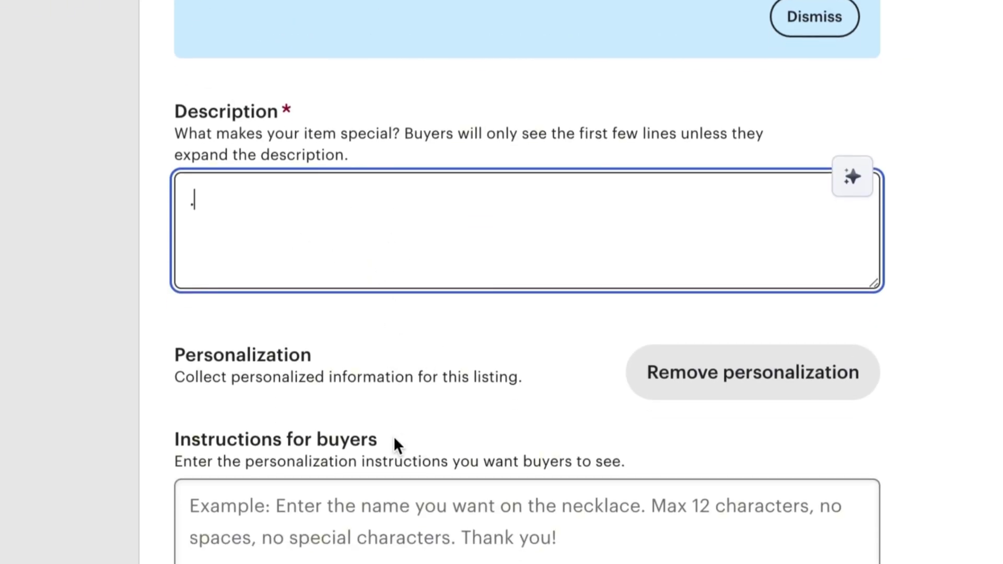
scroll(393, 436, up, 2)
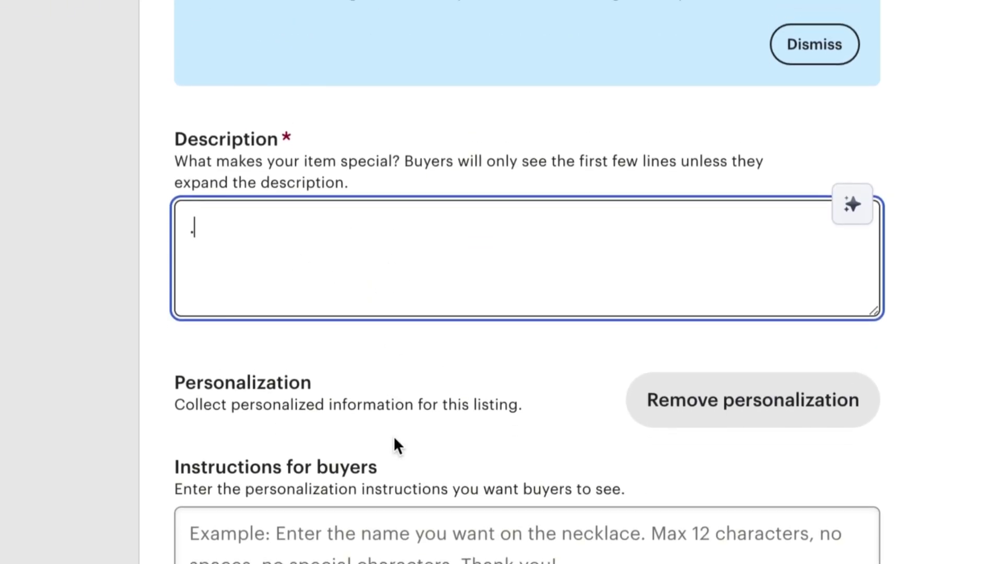
scroll(393, 435, up, 6)
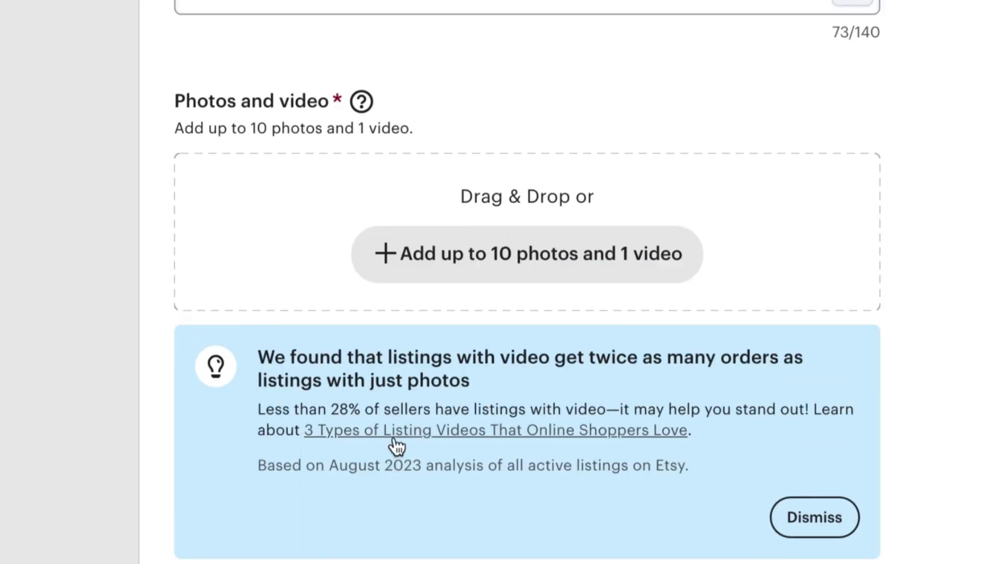
Write the listing description: an adorable story book gift with the child's name woven into every page, perfect for birthdays, holidays or just because.
scroll(394, 439, down, 3)
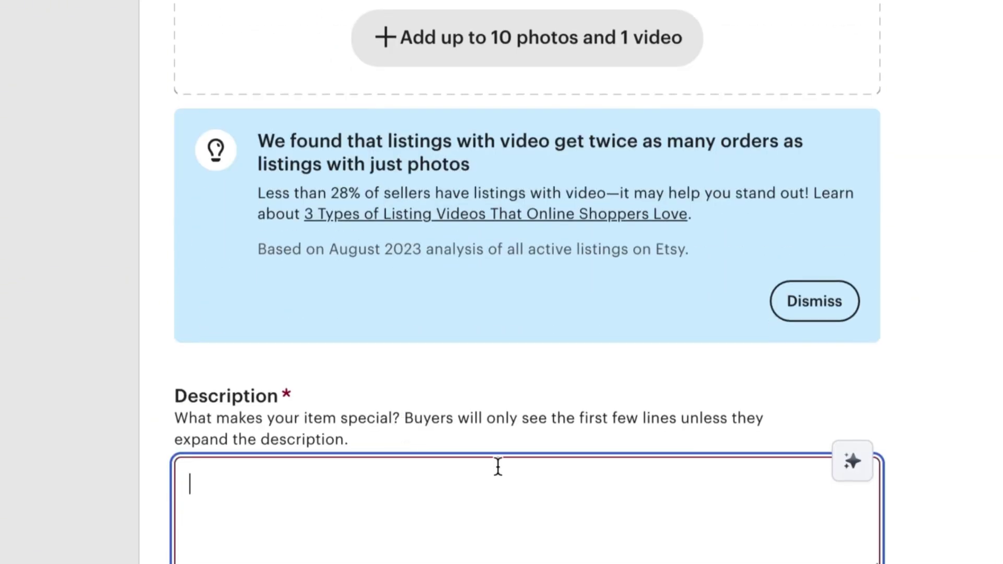
scroll(498, 467, down, 5)
text(Looking for a perfect gift)
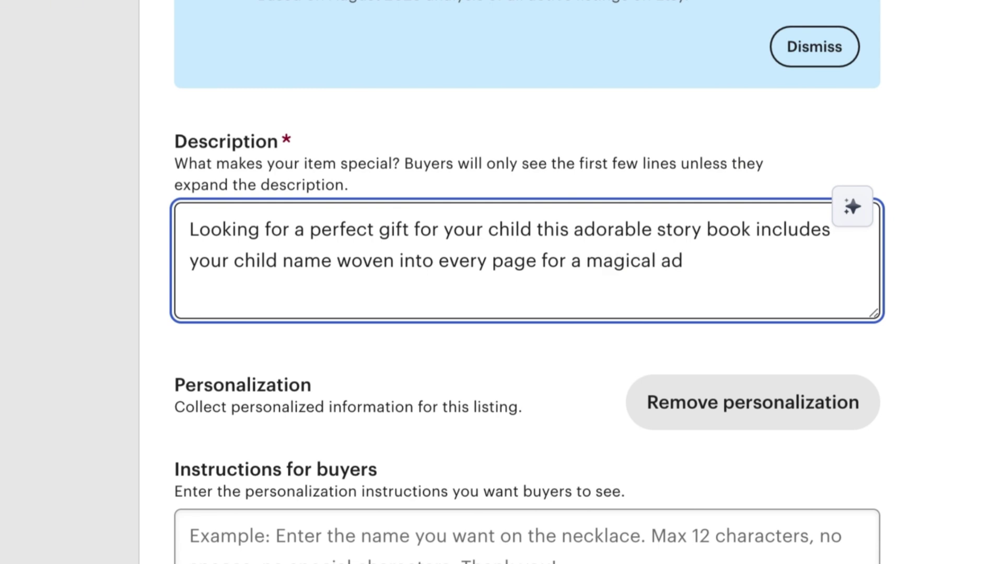
text(for birth)
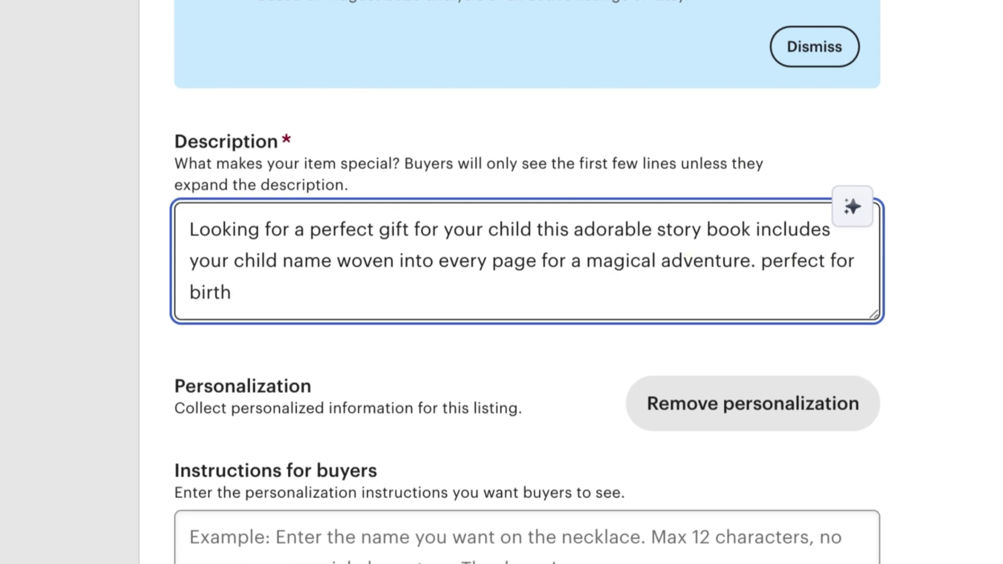
text(days holidays or just be)
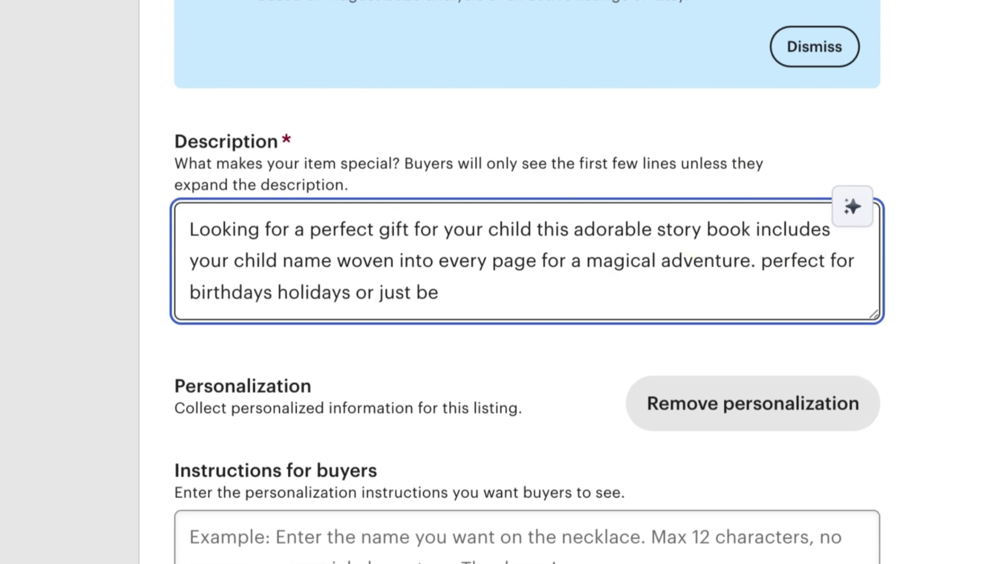
text(cause)
key(Tab)
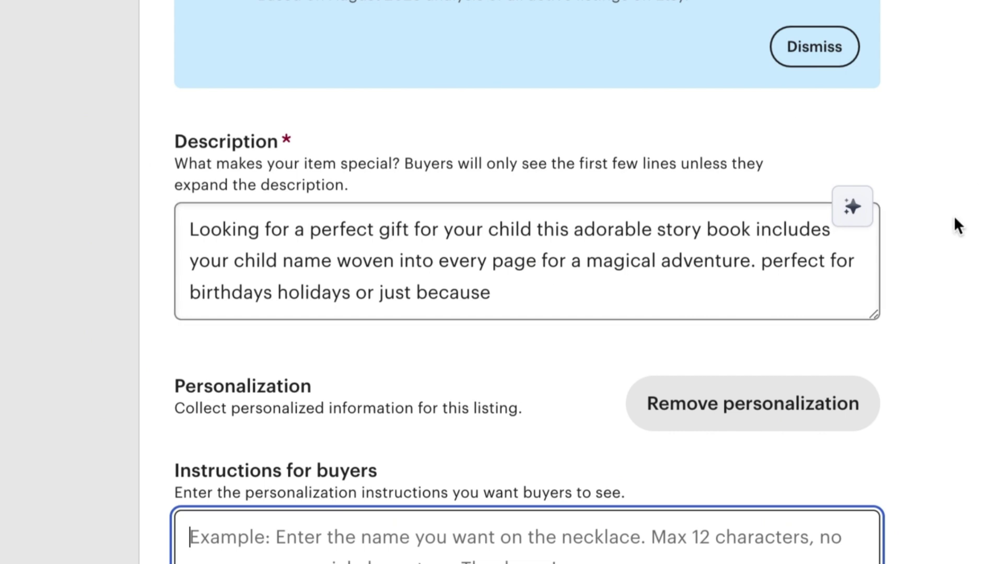
Enter three numbered buyer instructions: add the child's name, choose soft cover or hard cover, and we take care of printing and shipping.
scroll(956, 223, down, 4)
scroll(570, 282, down, 2)
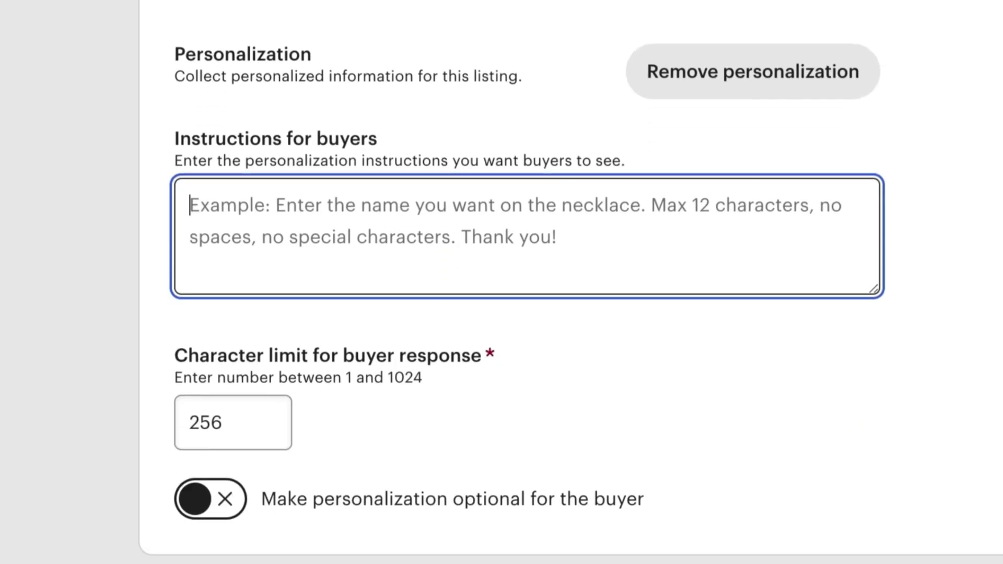
text(1)
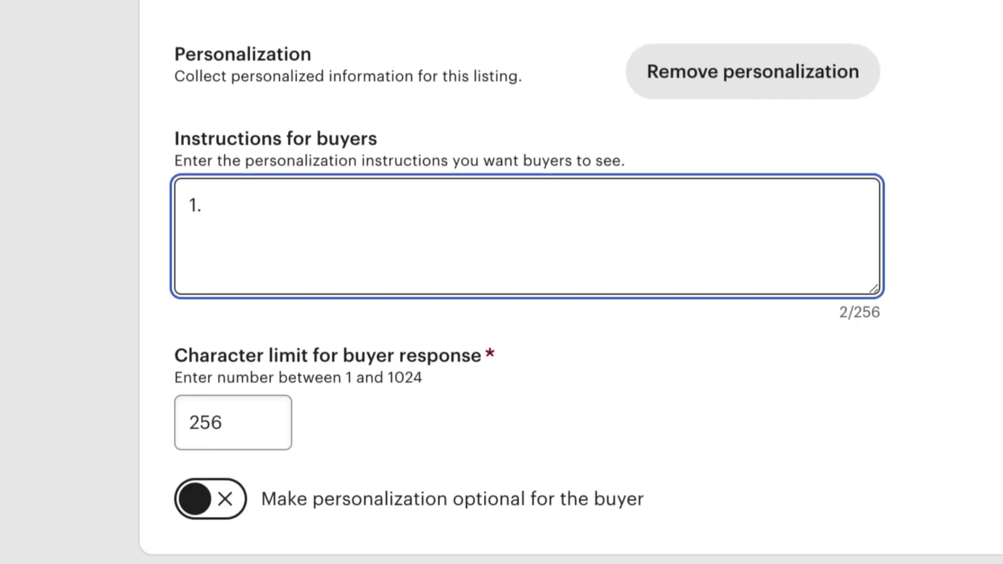
text(. add your childs name into the personalized box 2. choose your pre)
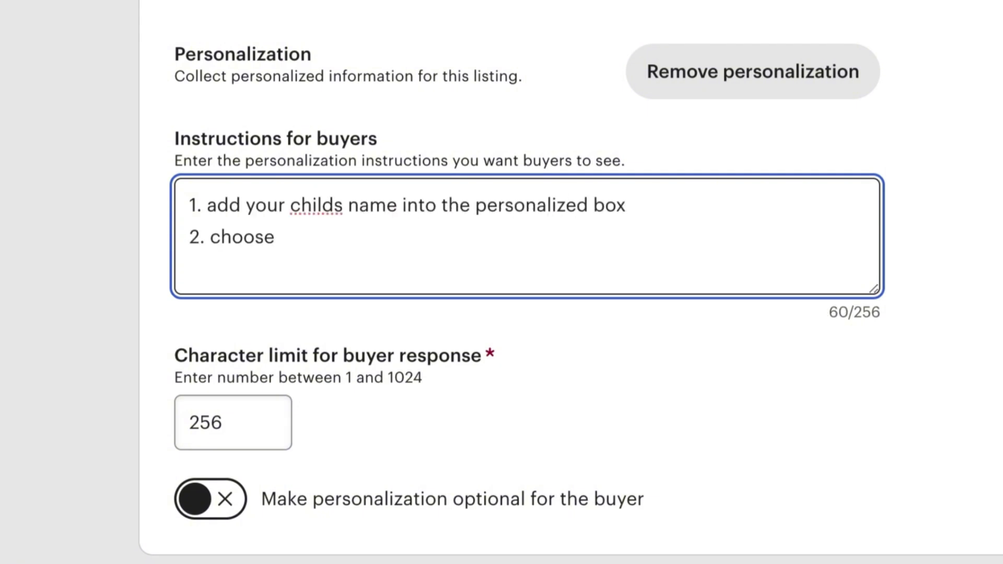
text(ferred book style (soft cover )
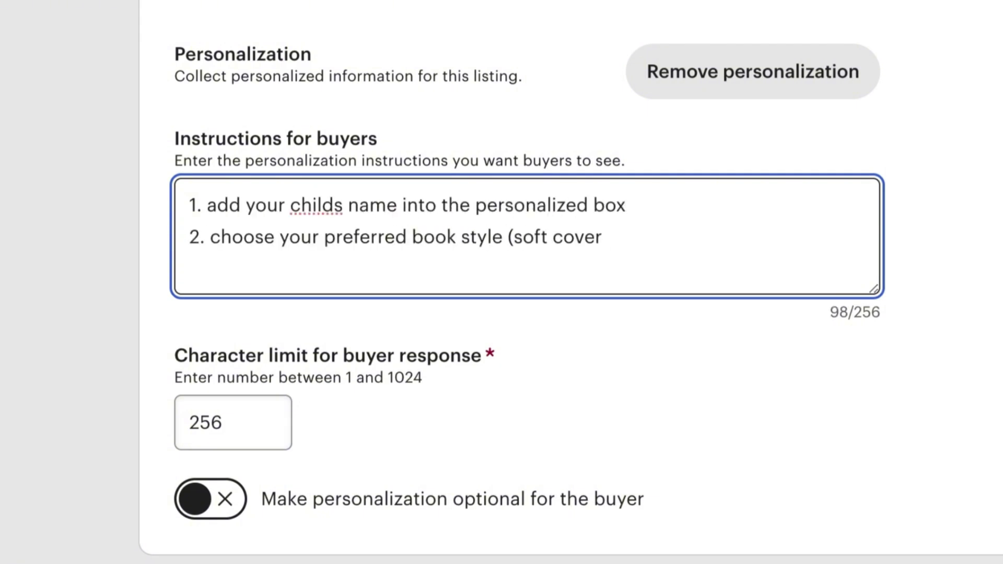
text(or hard cover))
key(Return)
text(3. we take car)
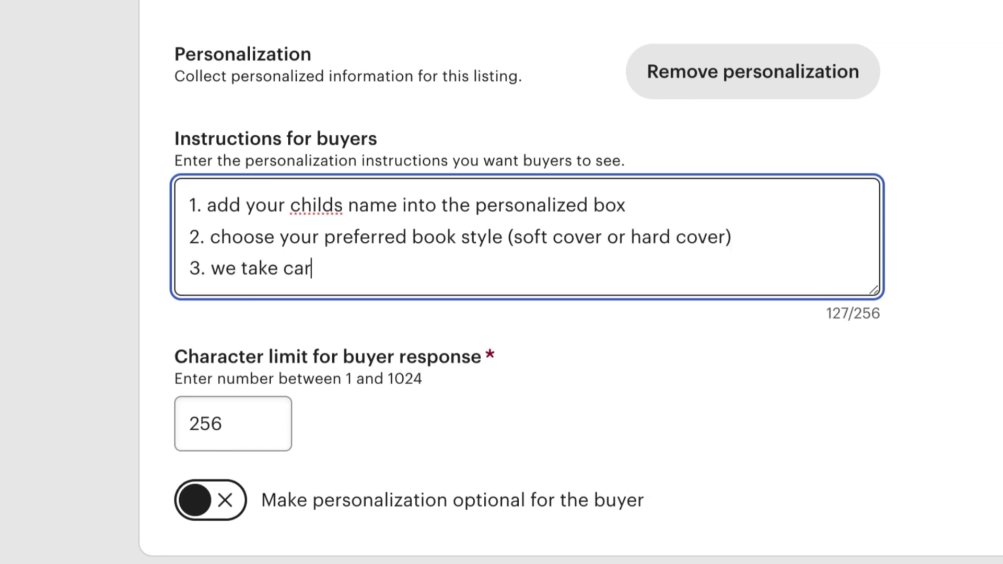
text(d shipping it to your door step)
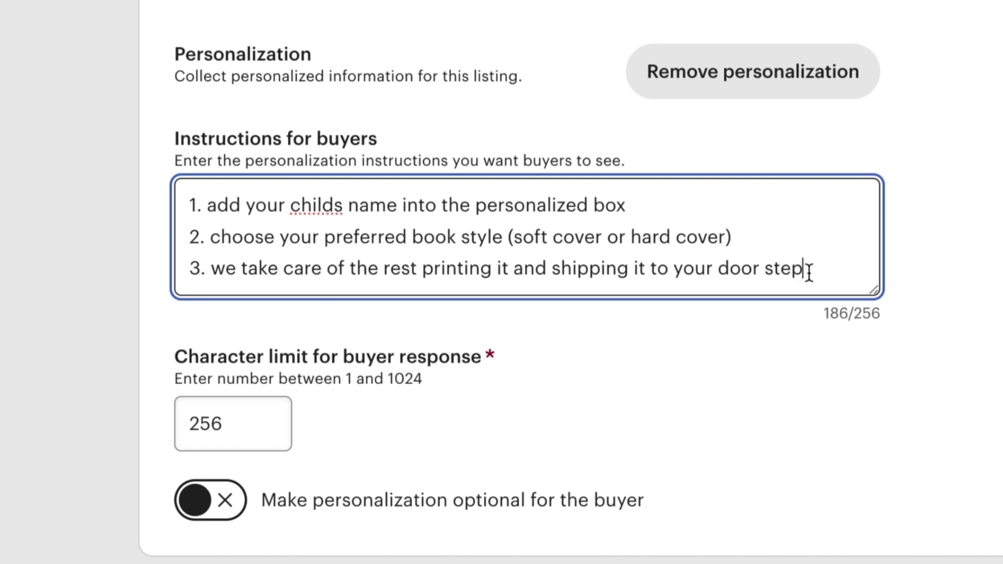
Make personalization optional for the buyer and set the listing price to USD 25.
click(233, 511)
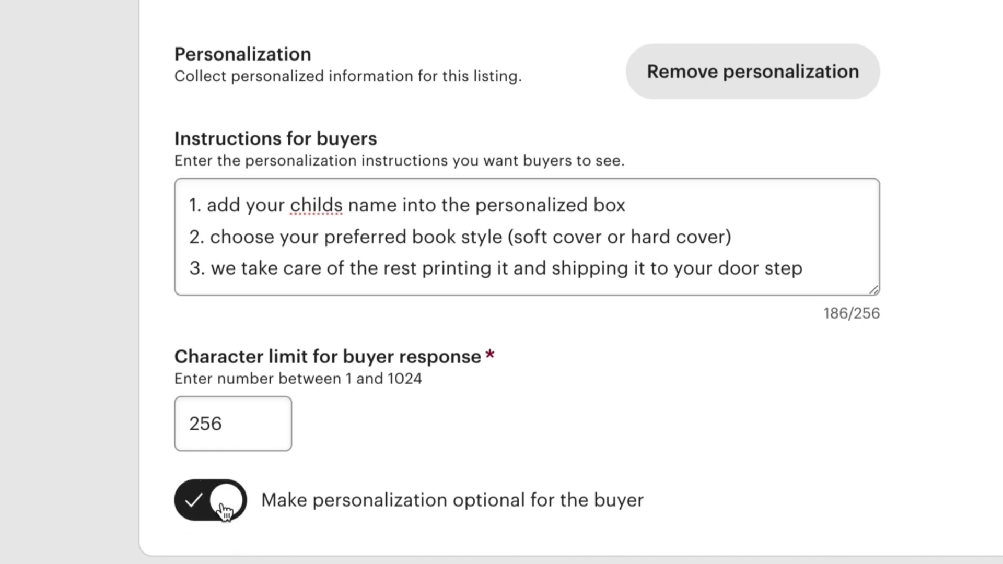
scroll(225, 511, down, 4)
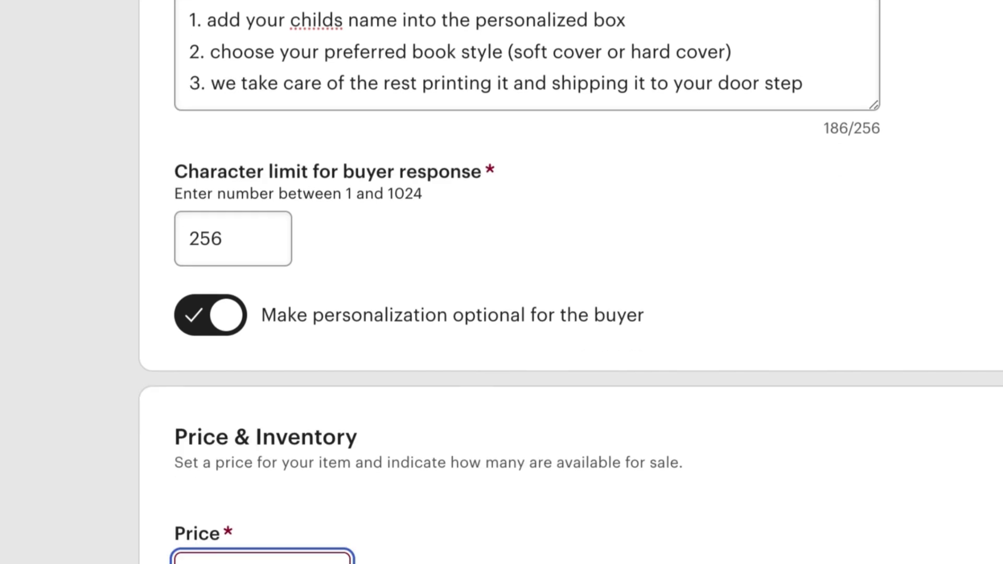
scroll(501, 282, down, 3)
text(25)
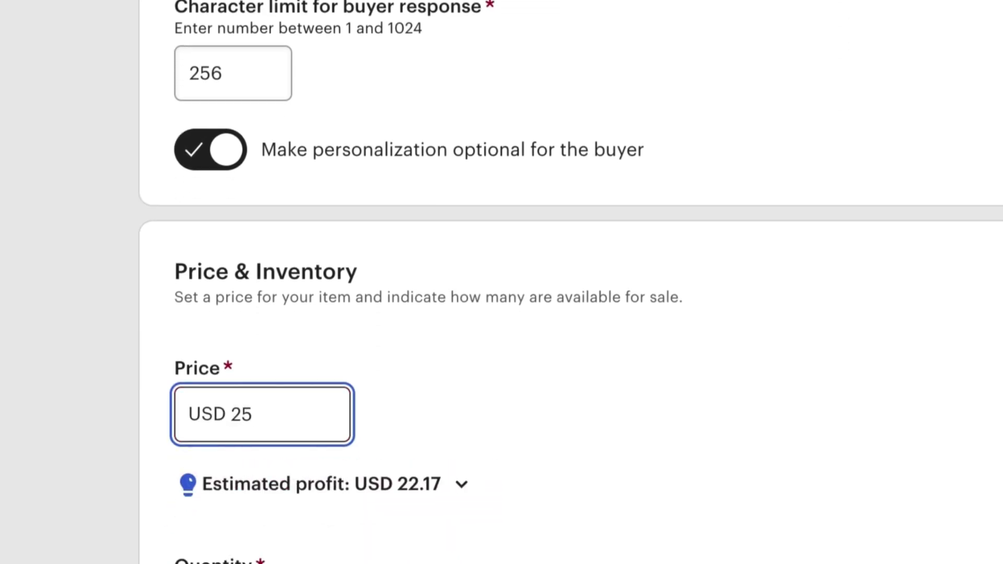
scroll(571, 282, down, 1)
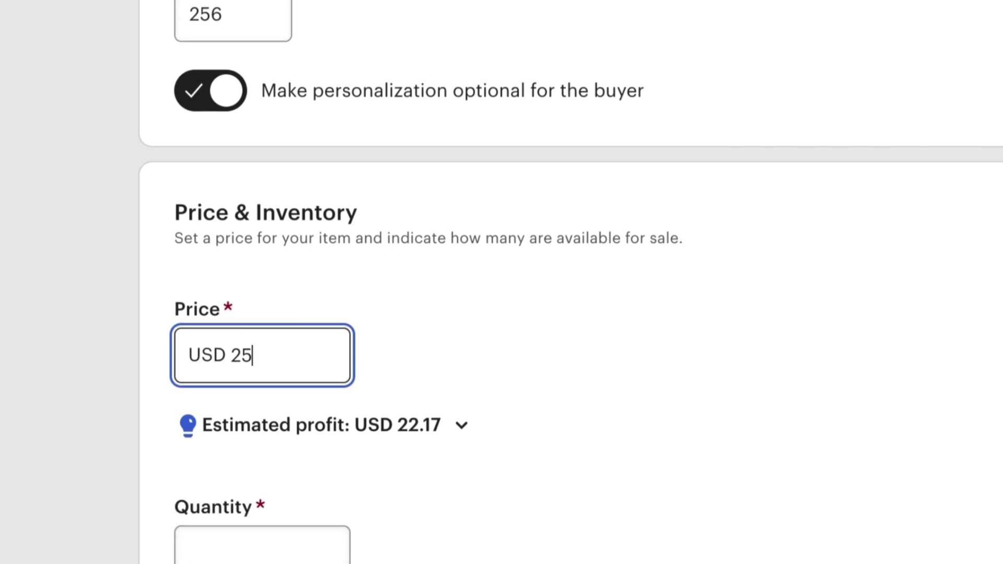
scroll(571, 282, down, 2)
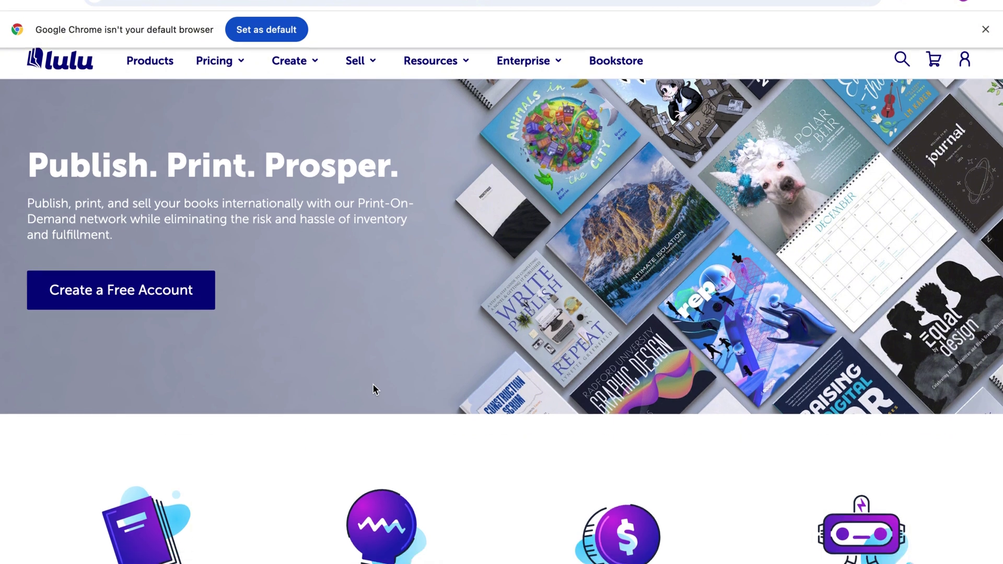
Switch to the Lulu website and read the homepage's headline and its overview of publishing, self-publishing and selling services.
scroll(373, 385, down, 3)
scroll(373, 385, up, 3)
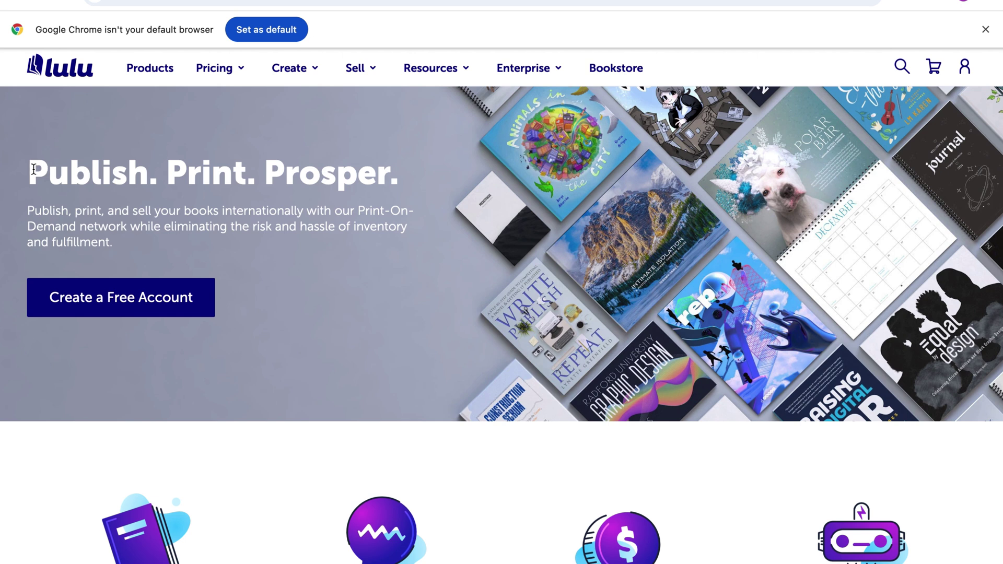
drag(31, 170, 137, 174)
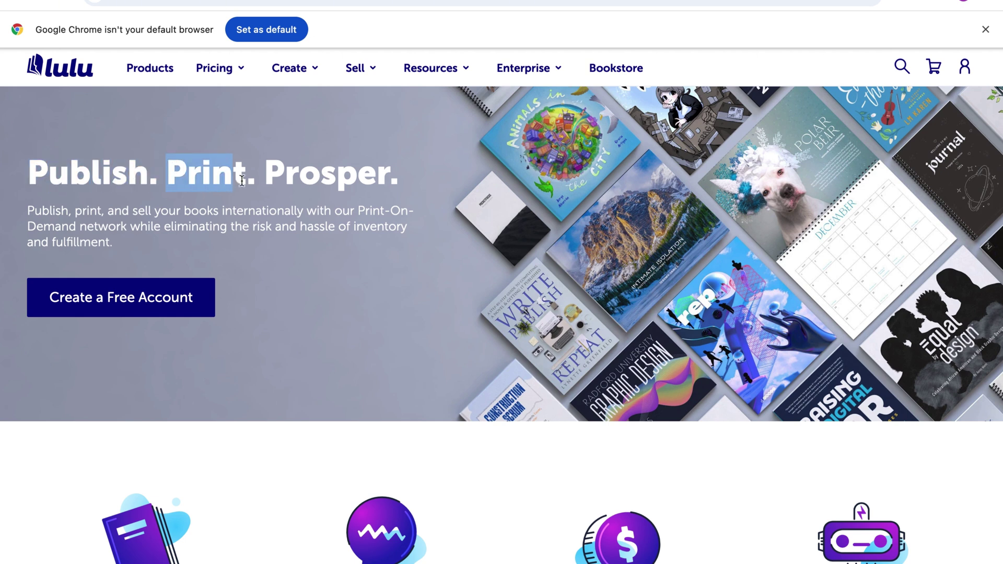
scroll(419, 191, down, 3)
scroll(420, 190, down, 3)
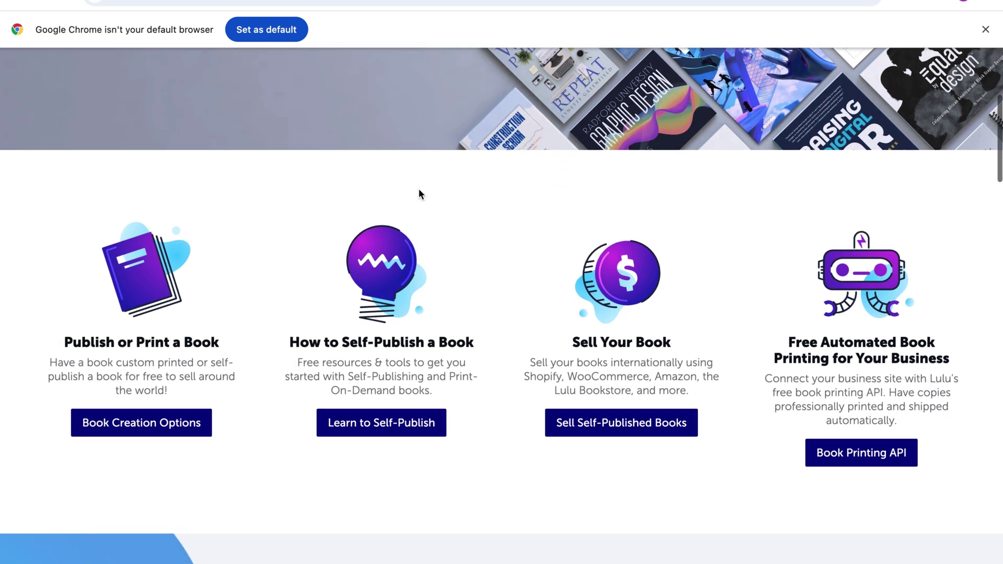
scroll(419, 190, down, 1)
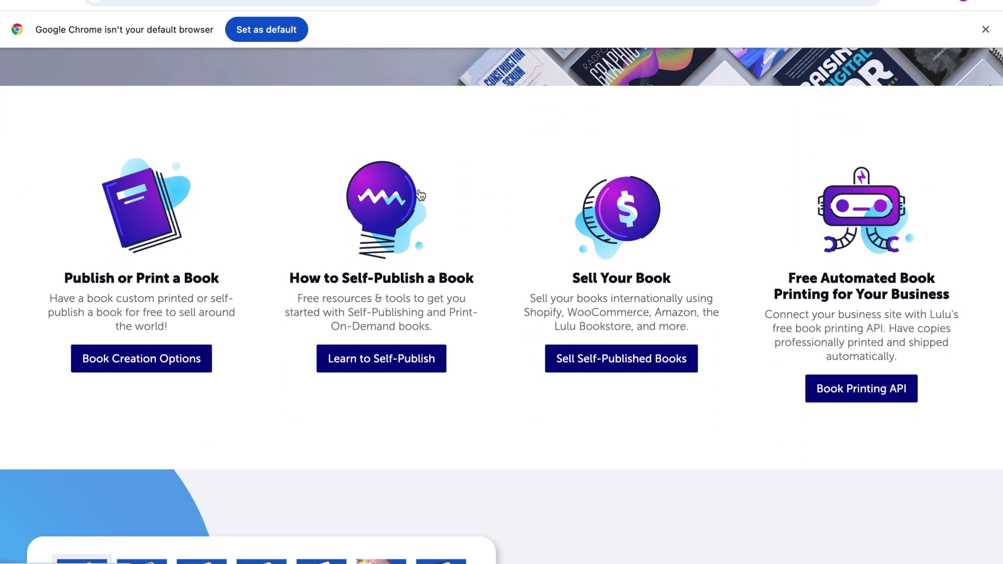
scroll(421, 195, down, 2)
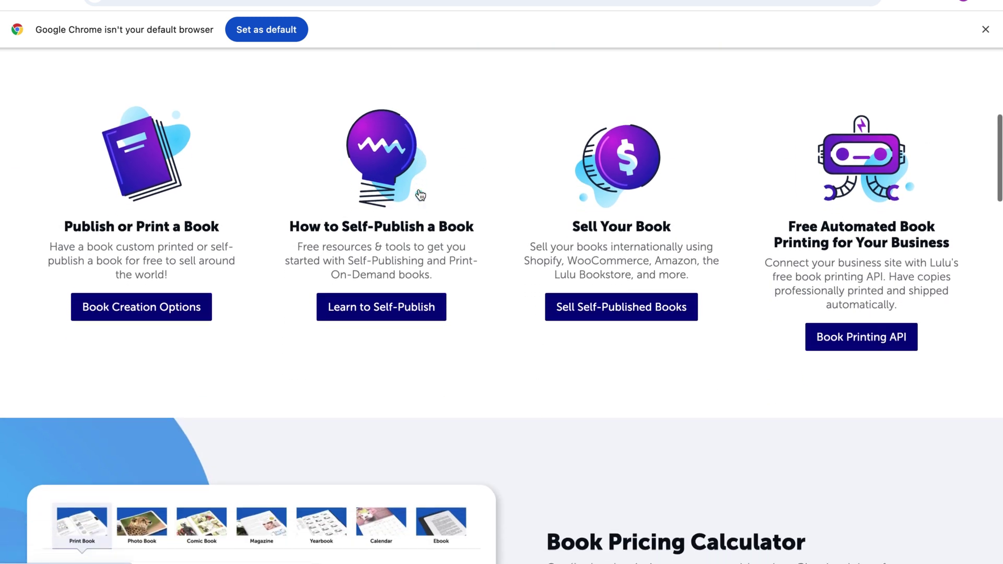
scroll(421, 195, down, 1)
drag(65, 204, 497, 204)
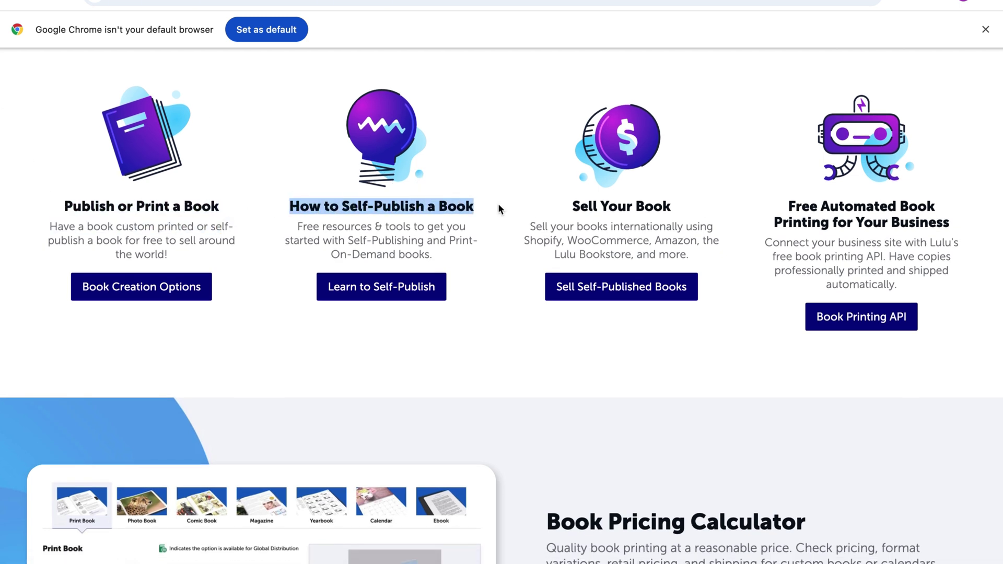
drag(575, 205, 680, 202)
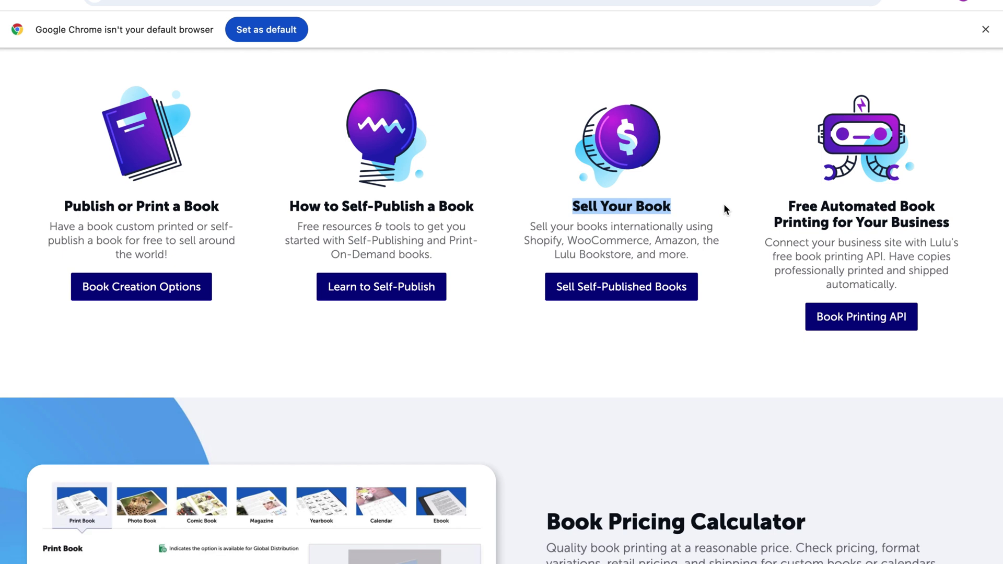
Look through the rest of the Lulu homepage, from the book pricing calculator to direct selling, the printing API and the order import tool.
scroll(723, 204, down, 5)
scroll(724, 209, down, 3)
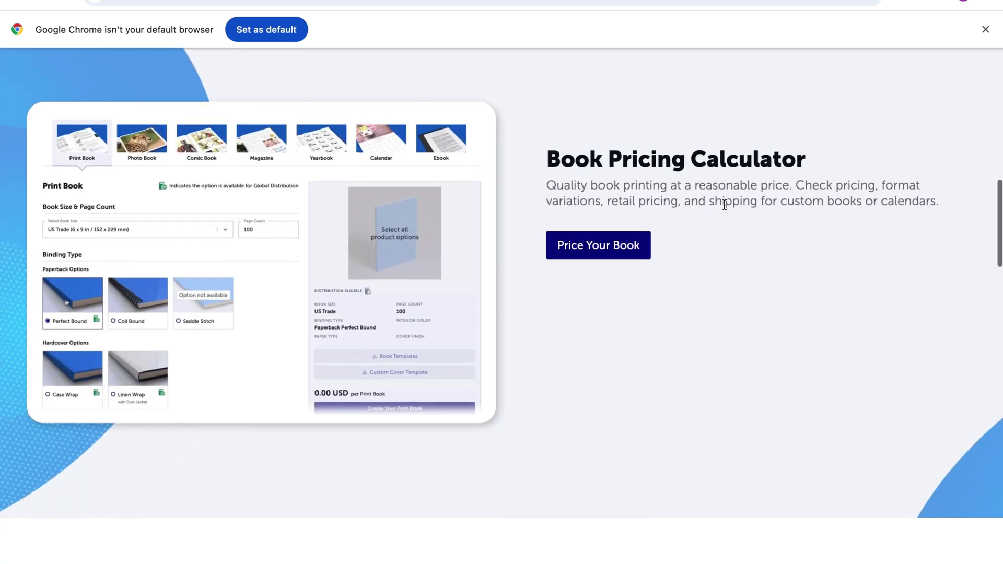
scroll(724, 210, down, 7)
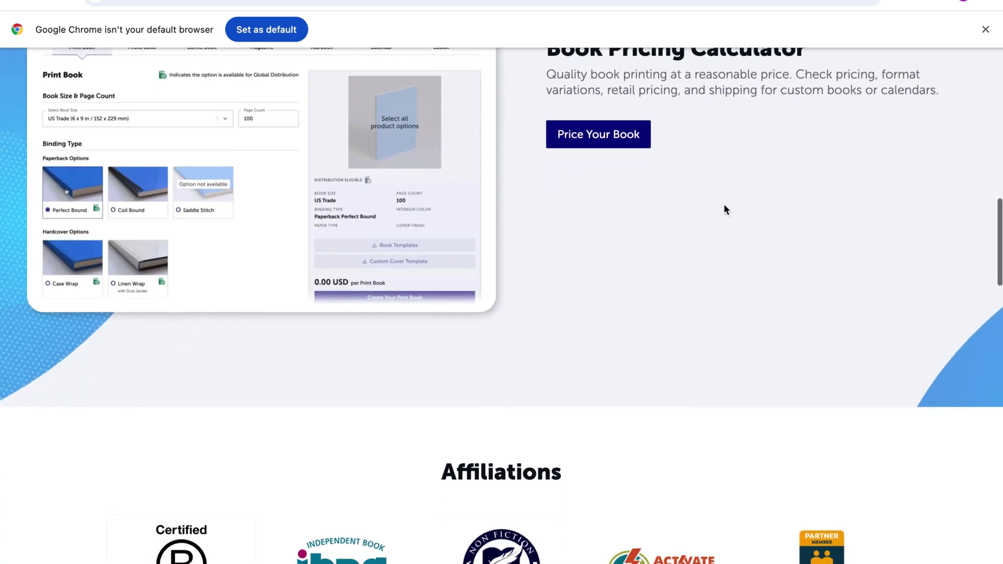
scroll(724, 209, down, 15)
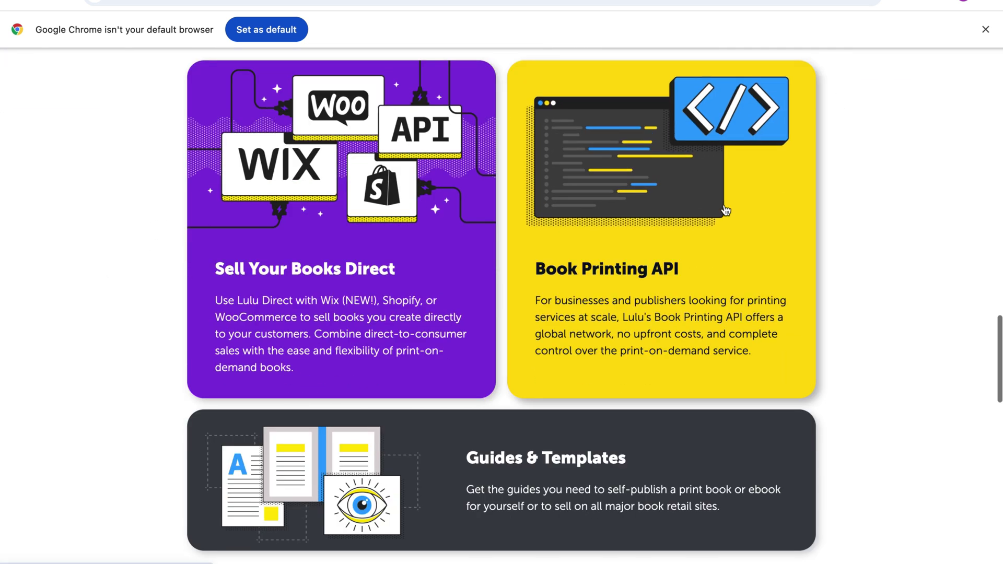
scroll(726, 210, down, 9)
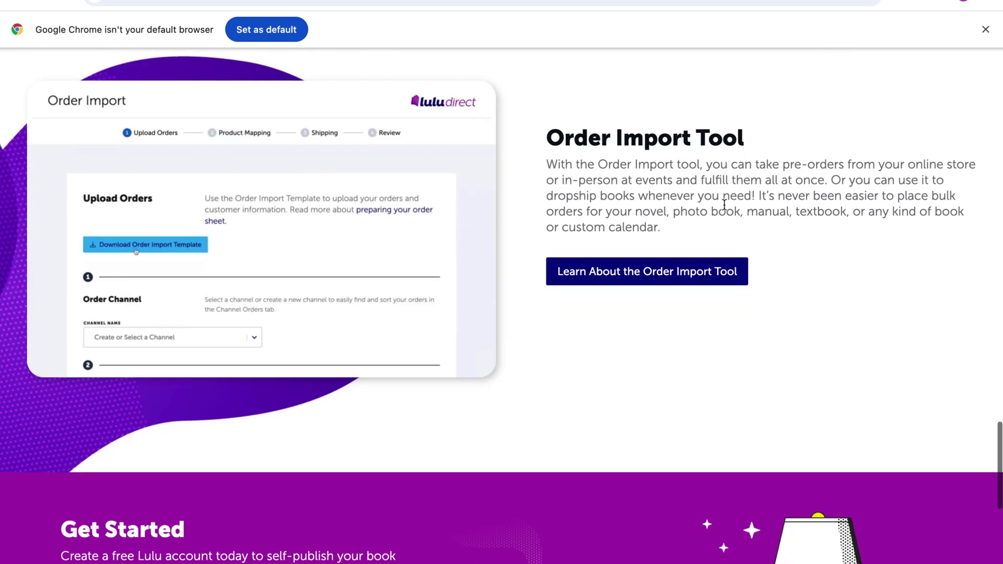
scroll(724, 209, down, 3)
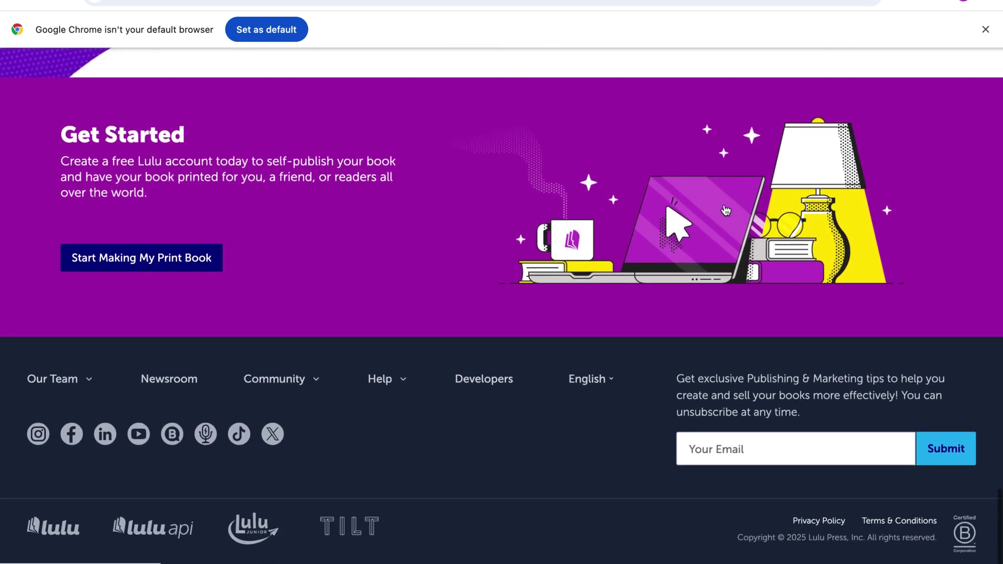
scroll(725, 219, up, 20)
scroll(726, 217, up, 16)
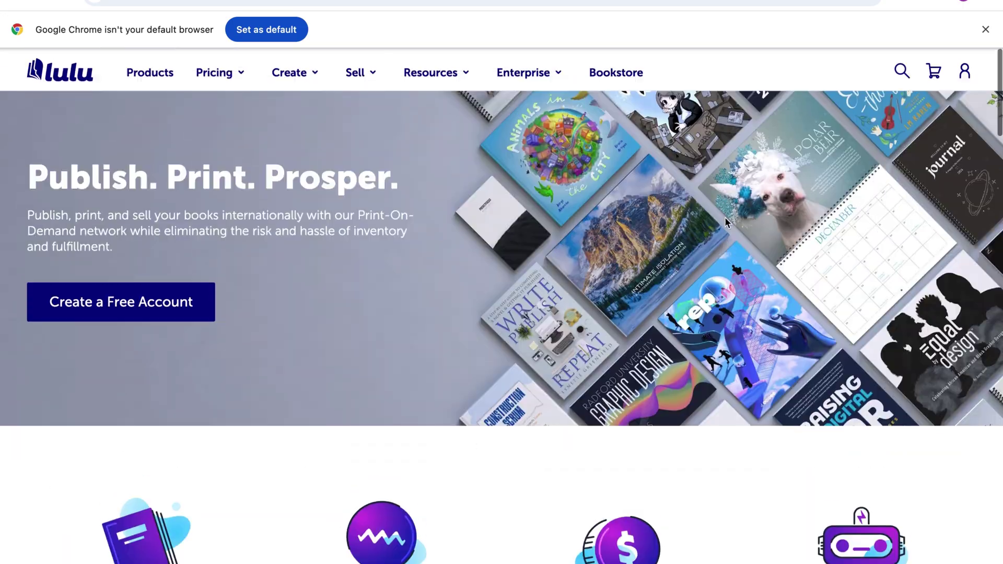